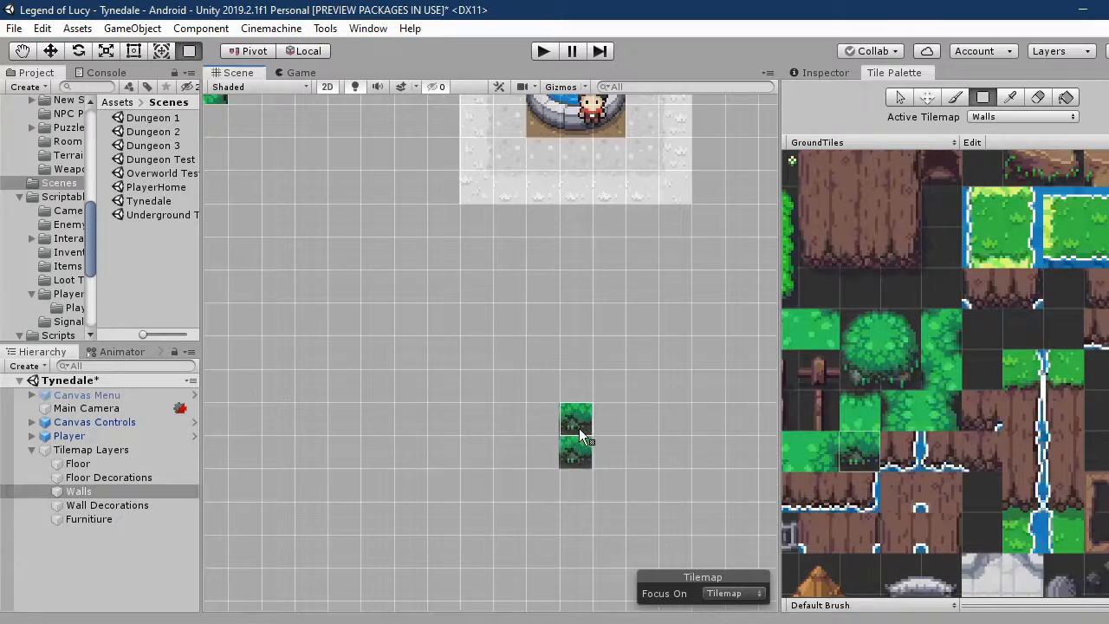
Paint hedge tiles on the Walls tilemap for the town square's top and bottom edges, right side and upper left side.
{"action": "middle_click_drag", "start_coordinate": [576, 157], "coordinate": [472, 411]}
{"action": "scroll", "coordinate": [469, 407], "scroll_direction": "down", "scroll_amount": 5}
{"action": "left_click_drag", "start_coordinate": [487, 151], "coordinate": [606, 149]}
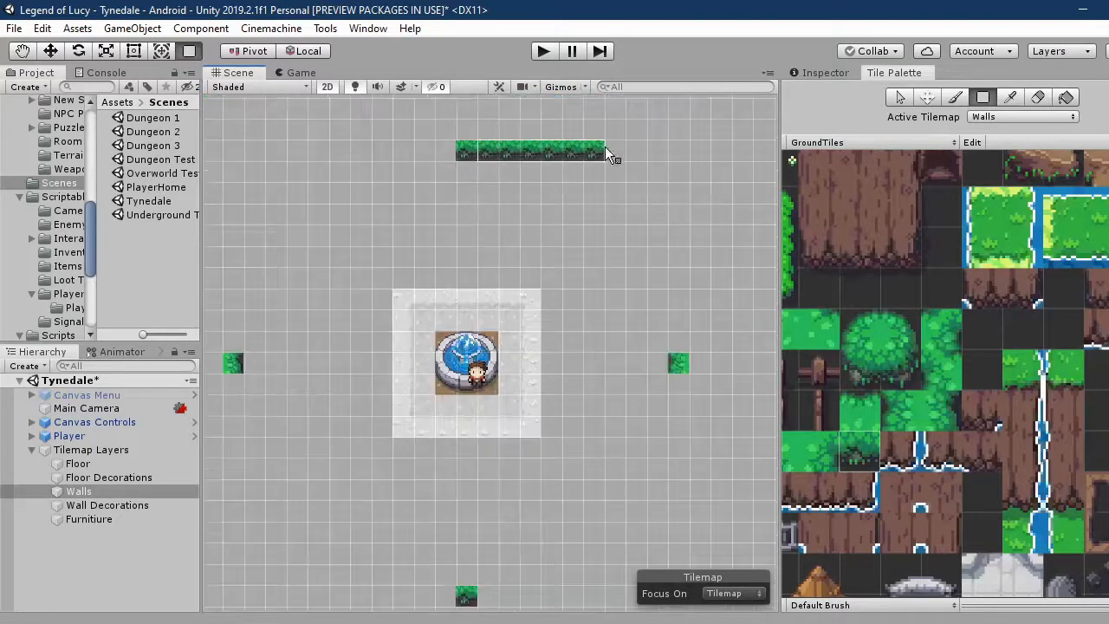
{"action": "left_click_drag", "start_coordinate": [679, 171], "coordinate": [676, 341]}
{"action": "mouse_move", "coordinate": [233, 355]}
{"action": "left_mouse_down"}
{"action": "mouse_move", "coordinate": [233, 169]}
{"action": "mouse_move", "coordinate": [397, 153]}
{"action": "left_mouse_up"}
{"action": "left_click_drag", "start_coordinate": [260, 596], "coordinate": [668, 596]}
{"action": "middle_click_drag", "start_coordinate": [611, 493], "coordinate": [603, 354]}
{"action": "left_click_drag", "start_coordinate": [673, 440], "coordinate": [673, 251]}
Complete the left hedge wall down to the bottom row and fill the border's corners with hedge tiles.
{"action": "middle_click_drag", "start_coordinate": [754, 390], "coordinate": [928, 422]}
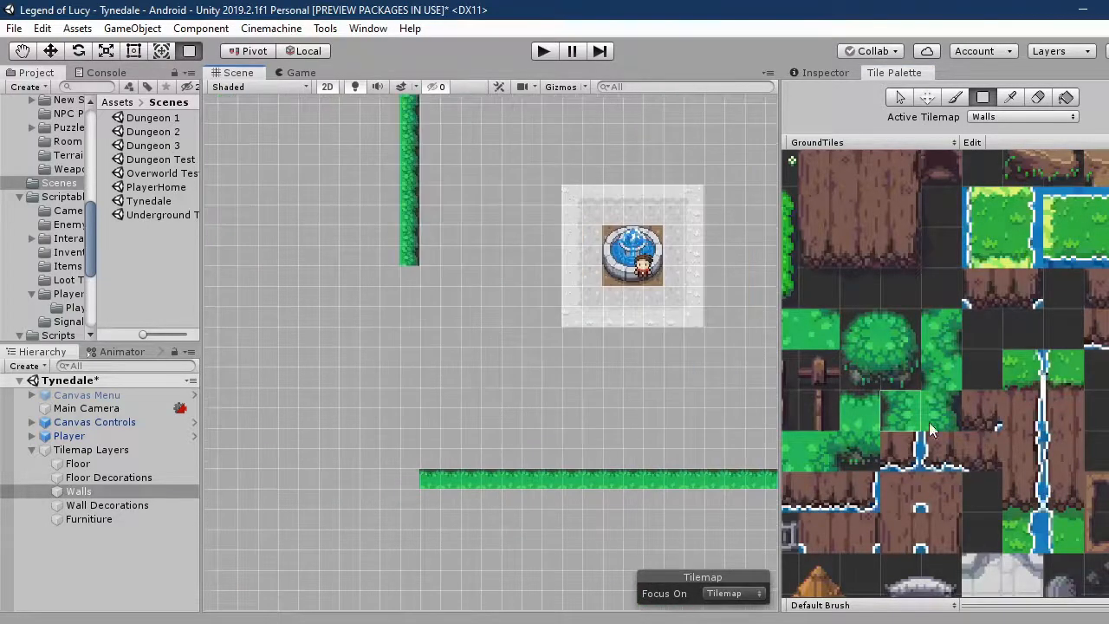
{"action": "left_click_drag", "start_coordinate": [409, 270], "coordinate": [407, 459]}
{"action": "middle_click_drag", "start_coordinate": [818, 347], "coordinate": [951, 407]}
{"action": "left_click", "coordinate": [911, 387]}
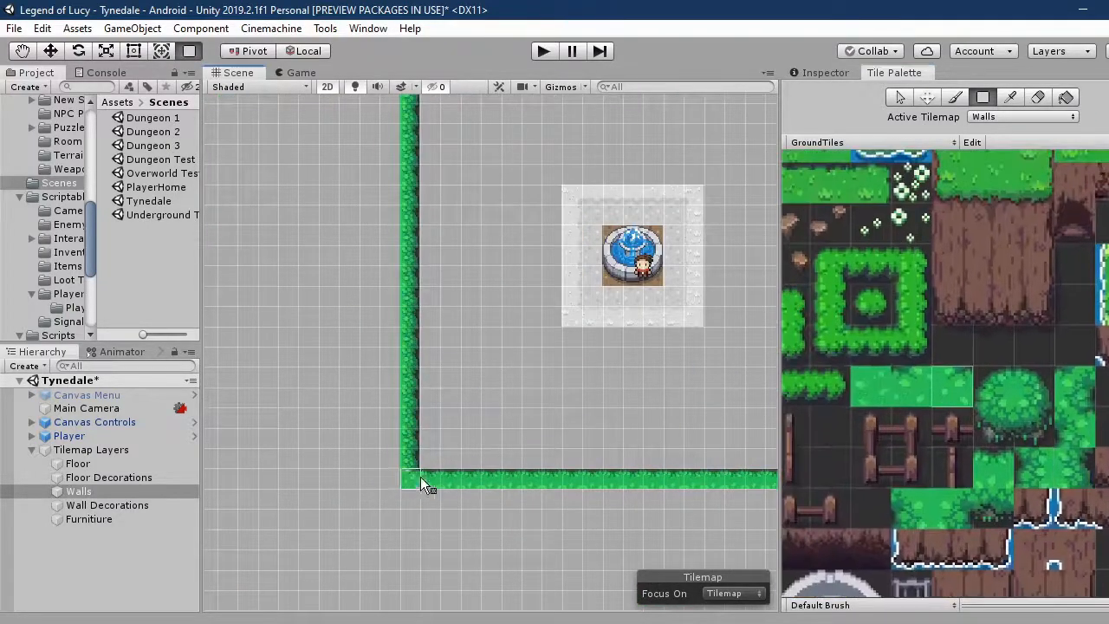
{"action": "left_click", "coordinate": [409, 480]}
{"action": "middle_click_drag", "start_coordinate": [711, 471], "coordinate": [438, 461]}
{"action": "left_click", "coordinate": [1075, 386]}
{"action": "middle_click_drag", "start_coordinate": [415, 242], "coordinate": [539, 508]}
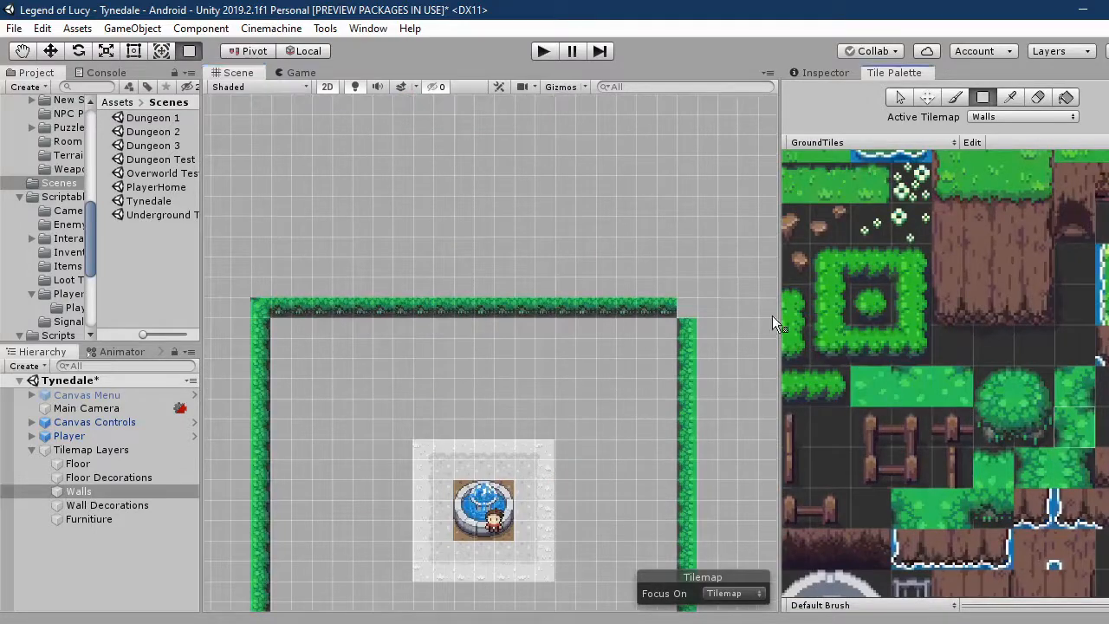
{"action": "scroll", "coordinate": [495, 307], "scroll_direction": "down", "scroll_amount": 4}
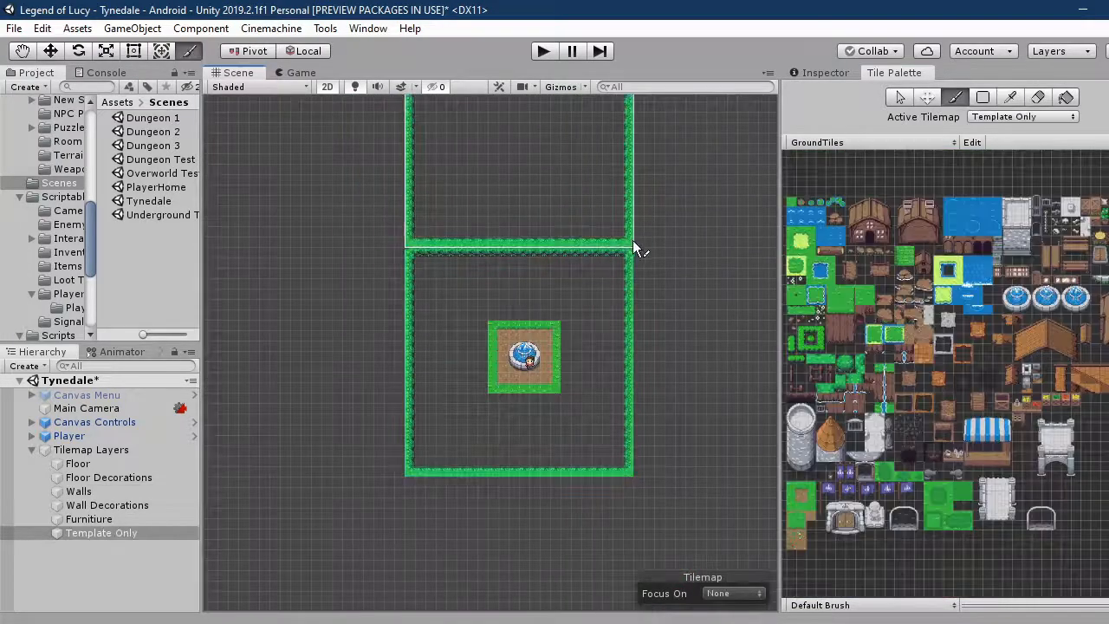
Stamp copies of the square hedge outline around the town square on the Template Only tilemap to form a grid of rooms.
{"action": "left_click", "coordinate": [632, 241]}
{"action": "left_click", "coordinate": [402, 471]}
{"action": "middle_click_drag", "start_coordinate": [719, 399], "coordinate": [379, 356]}
{"action": "left_click", "coordinate": [520, 429]}
{"action": "middle_click_drag", "start_coordinate": [381, 459], "coordinate": [625, 256]}
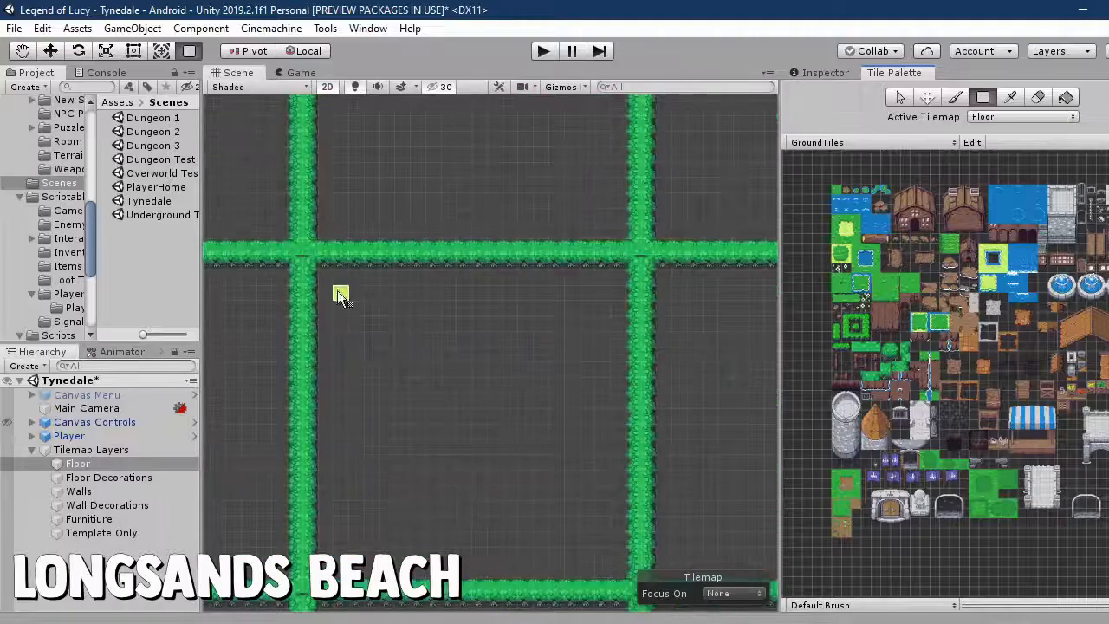
Fill a beach room's floor with sand and leave a grass strip along its right side on the Floor tilemap.
{"action": "mouse_move", "coordinate": [322, 272]}
{"action": "left_mouse_down"}
{"action": "mouse_move", "coordinate": [537, 569]}
{"action": "mouse_move", "coordinate": [559, 573]}
{"action": "left_mouse_up"}
{"action": "left_click_drag", "start_coordinate": [578, 282], "coordinate": [579, 582]}
{"action": "middle_click_drag", "start_coordinate": [480, 447], "coordinate": [315, 386]}
{"action": "left_click", "coordinate": [840, 229]}
{"action": "left_click_drag", "start_coordinate": [437, 206], "coordinate": [460, 520]}
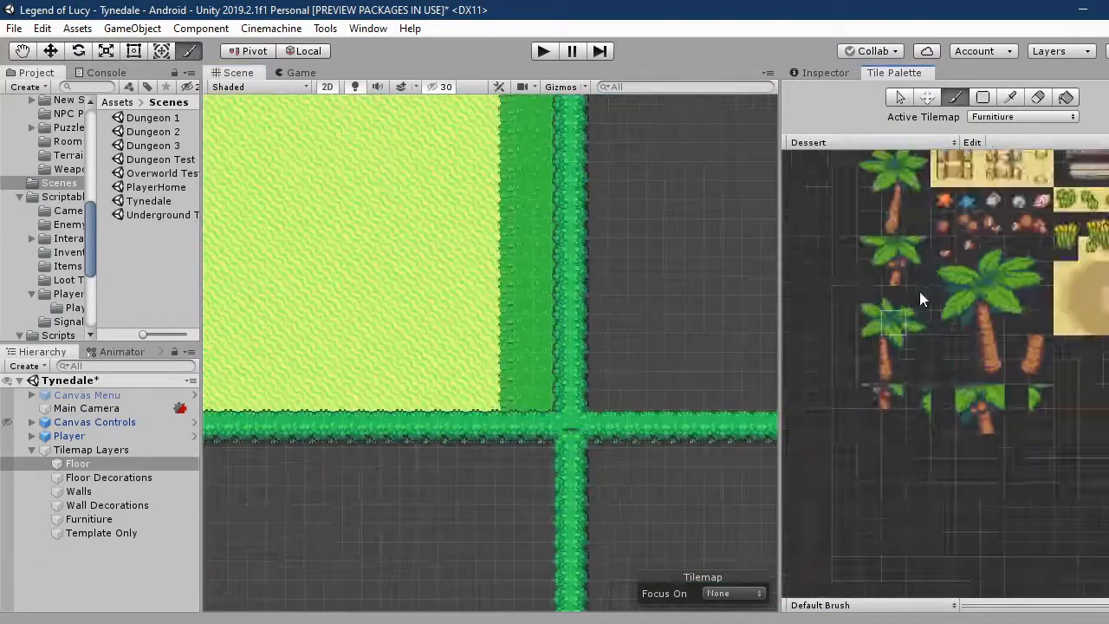
Place a palm tree from the Dessert palette on the sand of the right beach room.
{"action": "scroll", "coordinate": [919, 291], "scroll_direction": "up", "scroll_amount": 3}
{"action": "left_click_drag", "start_coordinate": [875, 304], "coordinate": [875, 416]}
{"action": "middle_click_drag", "start_coordinate": [365, 263], "coordinate": [402, 384]}
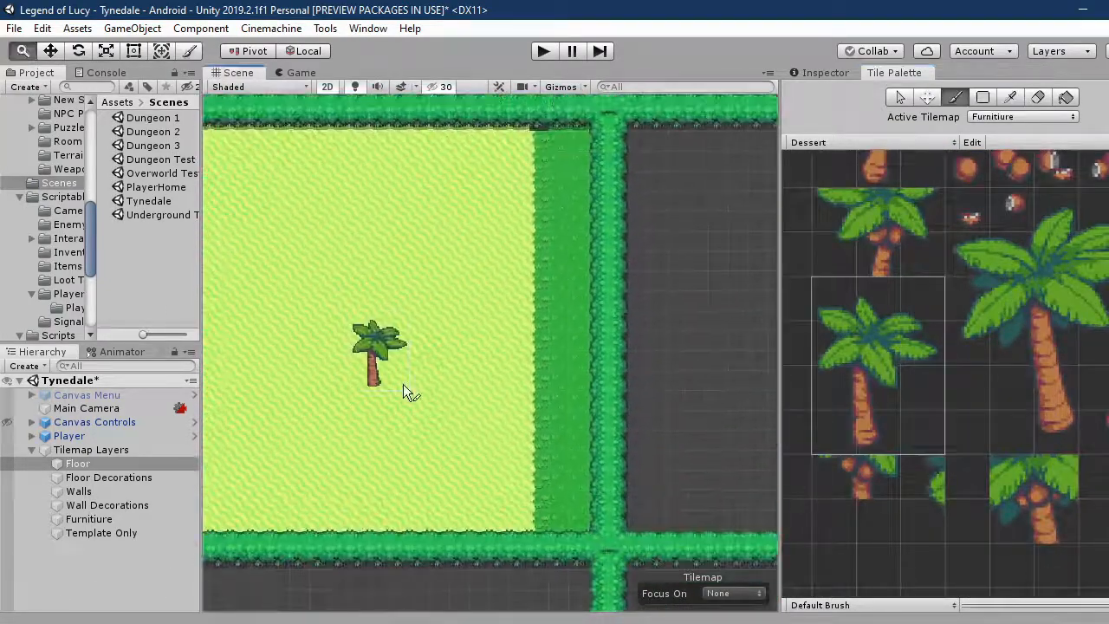
{"action": "left_click", "coordinate": [1004, 117]}
{"action": "left_click", "coordinate": [999, 197]}
{"action": "left_click", "coordinate": [1003, 117]}
{"action": "left_click", "coordinate": [996, 166]}
{"action": "left_click", "coordinate": [478, 442]}
{"action": "left_click", "coordinate": [433, 250]}
Place the pair of palm trees with a hammock from the Dessert palette in the lower part of the left beach room.
{"action": "middle_click_drag", "start_coordinate": [433, 250], "coordinate": [602, 194]}
{"action": "middle_click_drag", "start_coordinate": [885, 284], "coordinate": [898, 501]}
{"action": "left_click", "coordinate": [856, 389]}
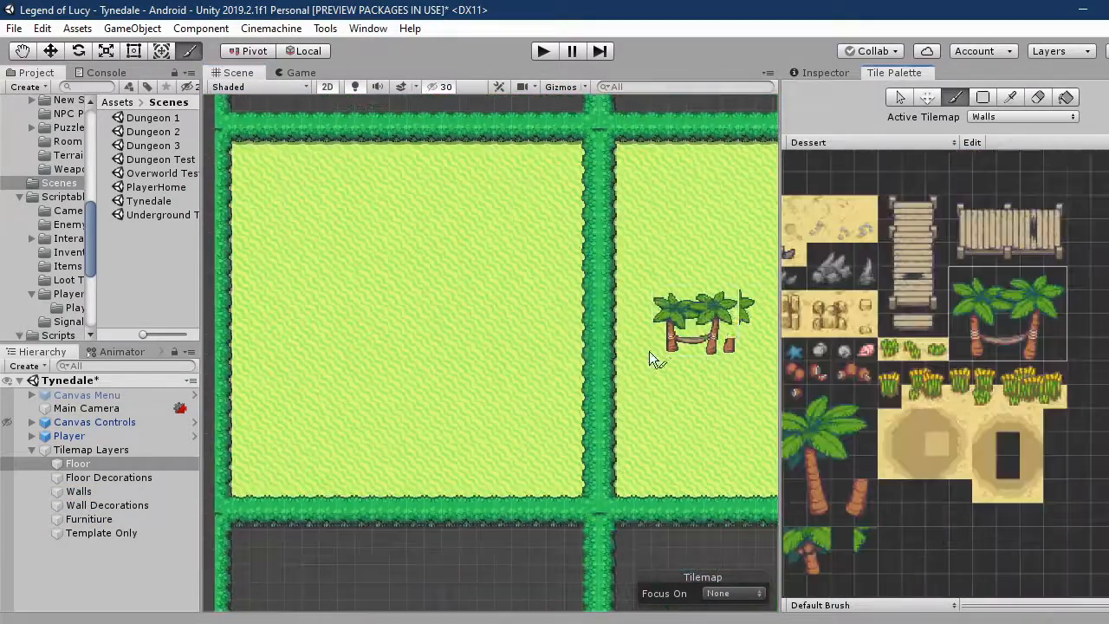
{"action": "left_click", "coordinate": [351, 400]}
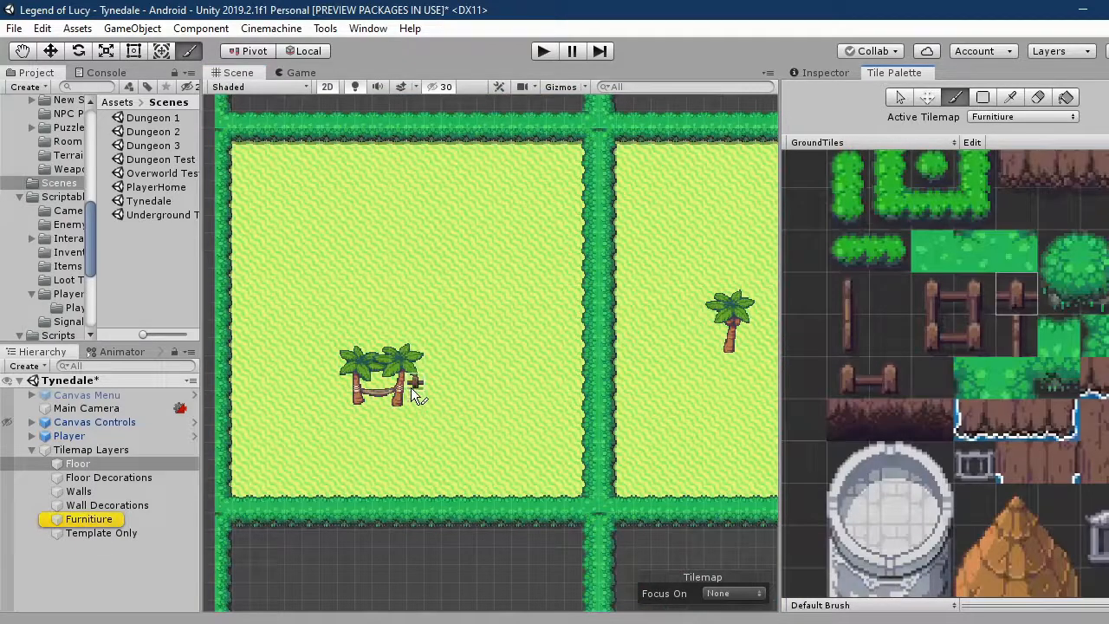
Paint wooden fence tiles from the GroundTiles palette on both sides of the hammock palms on the Walls tilemap.
{"action": "scroll", "coordinate": [411, 394], "scroll_direction": "up", "scroll_amount": 6}
{"action": "left_click", "coordinate": [1022, 116]}
{"action": "left_click", "coordinate": [996, 146]}
{"action": "left_click", "coordinate": [1022, 116]}
{"action": "left_click", "coordinate": [1040, 209]}
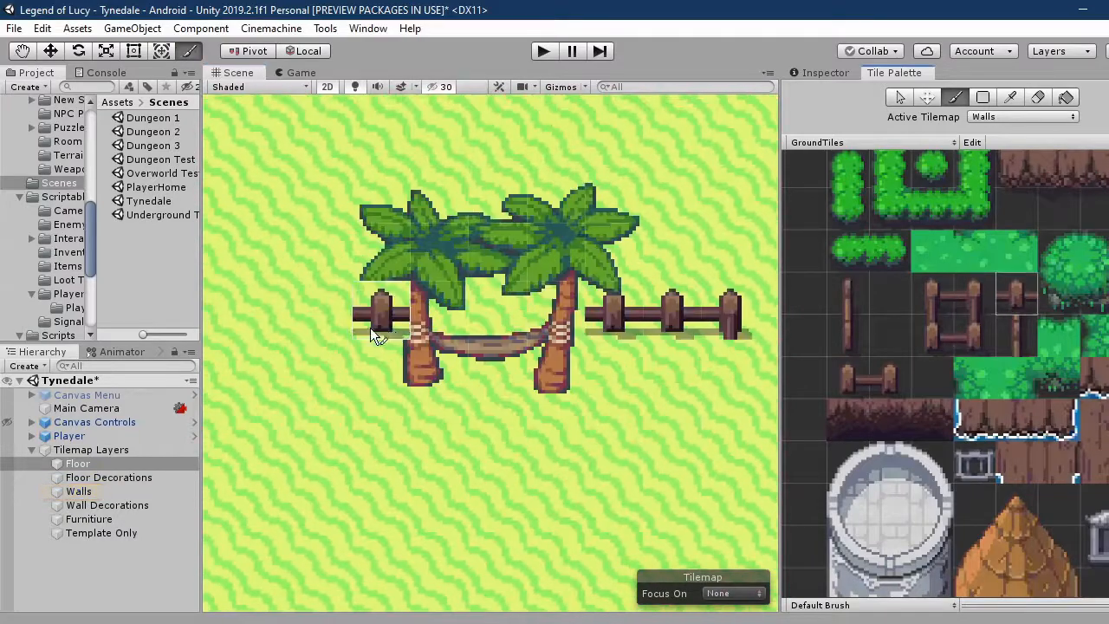
Extend the fence left of the hammock palms and end it with a corner post on the Walls tilemap.
{"action": "left_click", "coordinate": [1023, 116]}
{"action": "left_click", "coordinate": [1036, 150]}
{"action": "left_click", "coordinate": [1022, 116]}
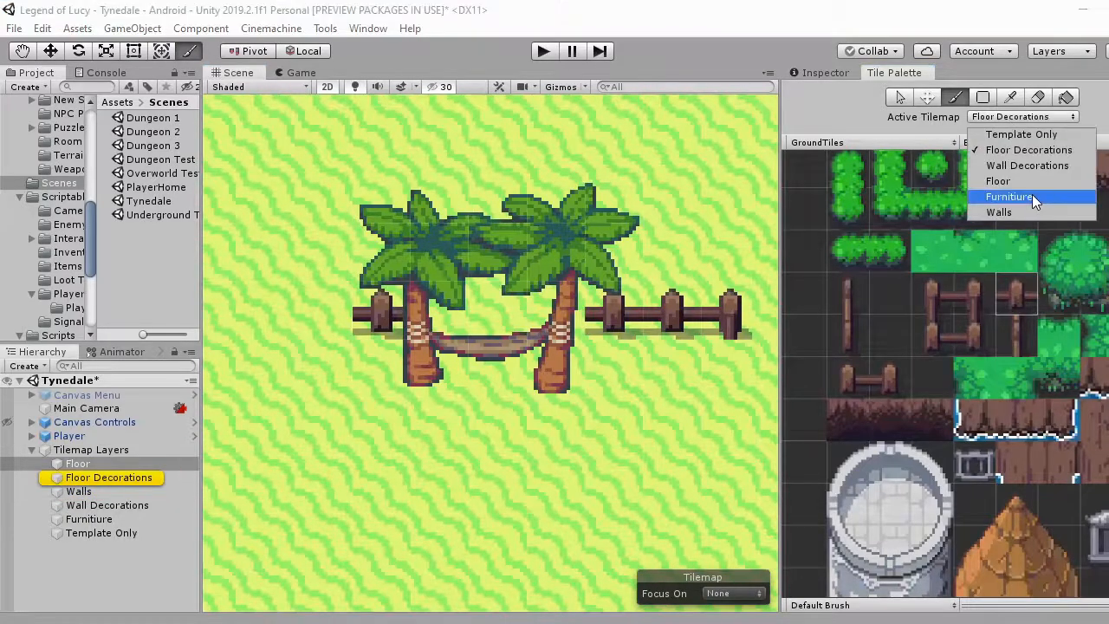
{"action": "left_click", "coordinate": [999, 212]}
{"action": "left_click", "coordinate": [933, 292]}
{"action": "left_click", "coordinate": [323, 293]}
{"action": "scroll", "coordinate": [511, 345], "scroll_direction": "down", "scroll_amount": 3}
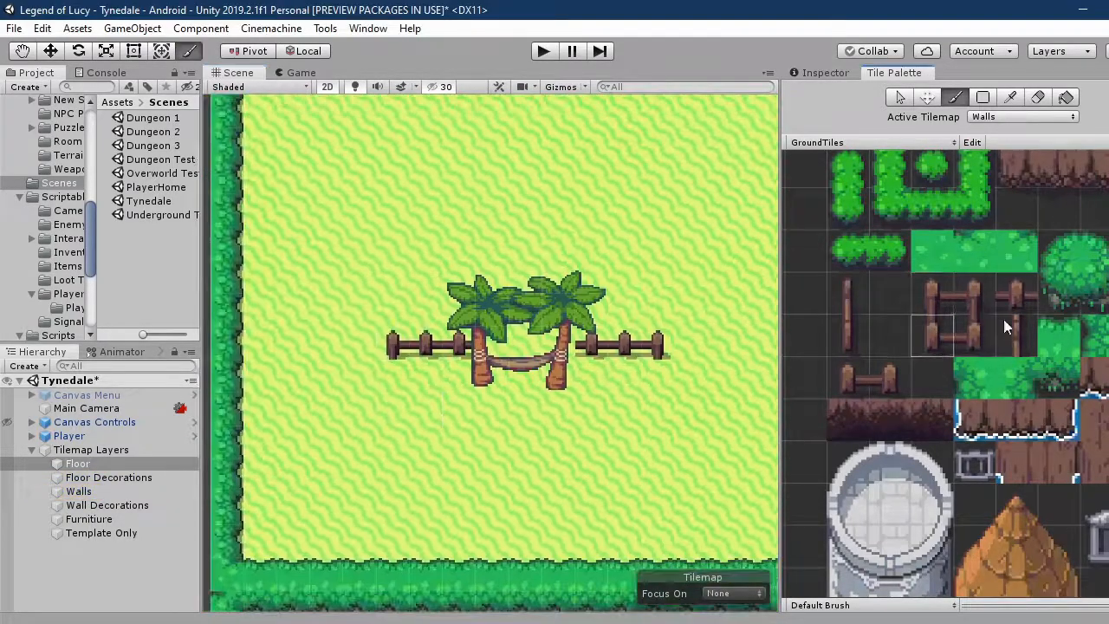
Paint the bottom row of the wooden fence below the hammock, starting from its bottom-right corner.
{"action": "left_click", "coordinate": [919, 339]}
{"action": "left_click", "coordinate": [656, 508]}
{"action": "key", "text": "ctrl+z"}
{"action": "left_click_drag", "start_coordinate": [624, 511], "coordinate": [460, 511]}
Add the fence's bottom-left corner and left side with end posts, leaving an entrance gap to the hammock enclosure.
{"action": "left_click", "coordinate": [932, 336]}
{"action": "left_click", "coordinate": [395, 509]}
{"action": "left_click", "coordinate": [1017, 294]}
{"action": "left_click", "coordinate": [426, 509]}
{"action": "left_click", "coordinate": [1016, 334]}
{"action": "left_click", "coordinate": [396, 475]}
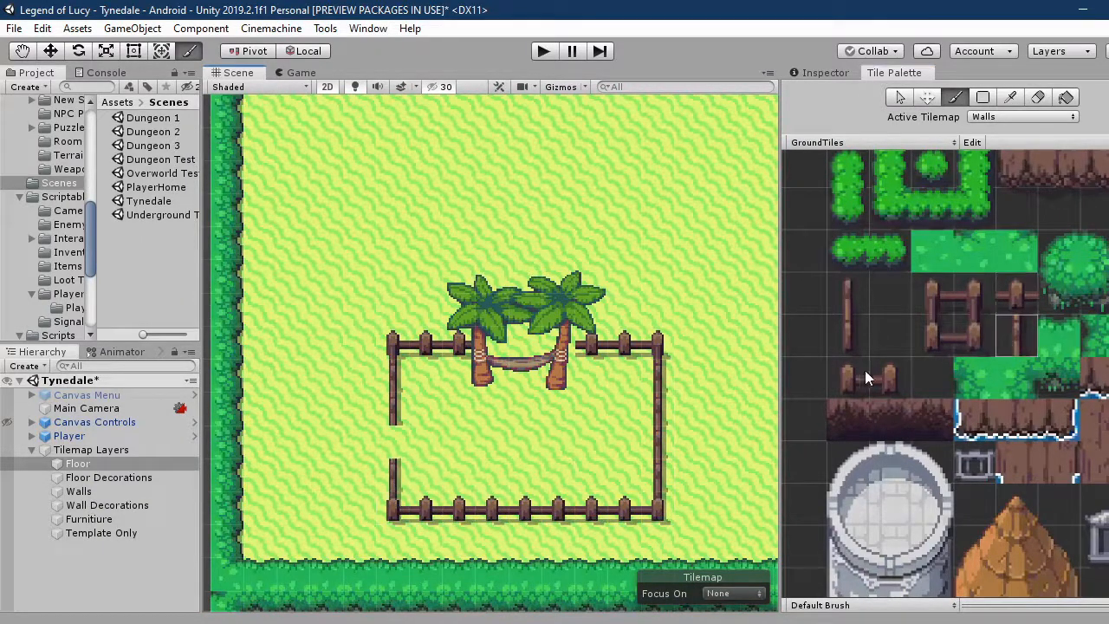
{"action": "left_click", "coordinate": [847, 334]}
{"action": "scroll", "coordinate": [544, 413], "scroll_direction": "down", "scroll_amount": 5}
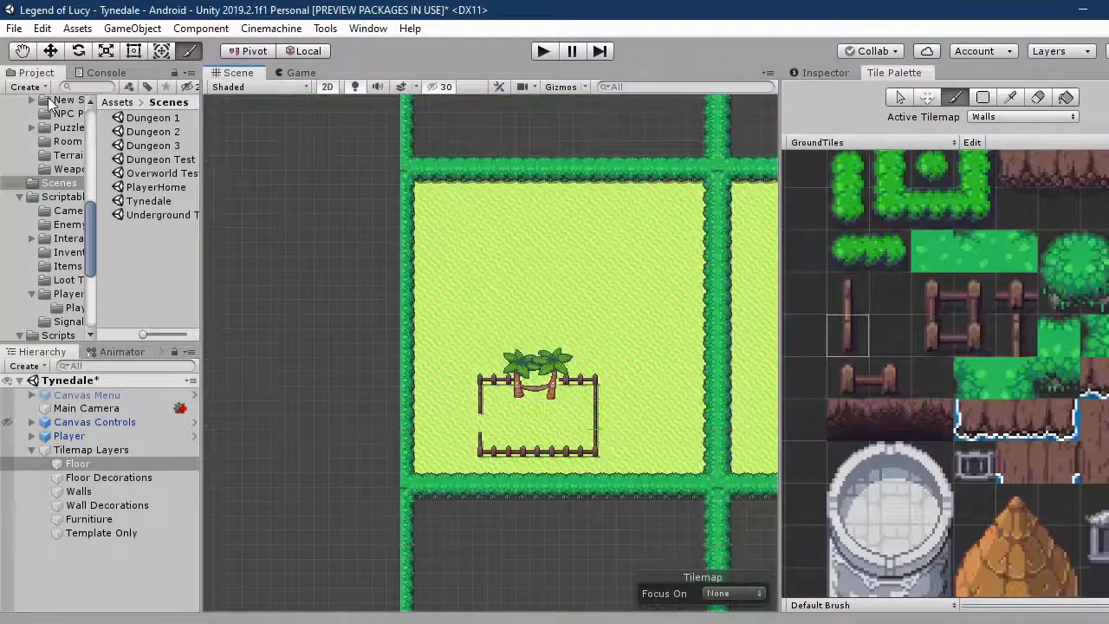
Add single palm trees above the hammock enclosure and set Floor Decorations as the active tilemap.
{"action": "middle_click_drag", "start_coordinate": [557, 280], "coordinate": [491, 309]}
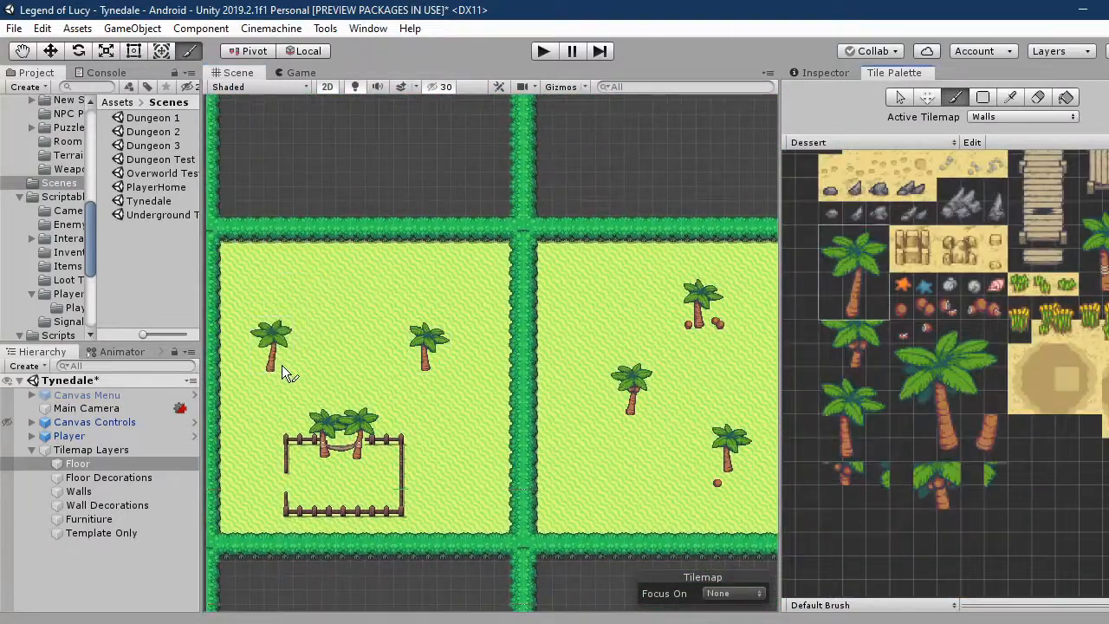
{"action": "left_click", "coordinate": [1022, 116]}
{"action": "left_click", "coordinate": [1034, 150]}
Paint GroundTiles grass down the right side and across the top of the upper-right beach room on the Floor tilemap.
{"action": "left_click", "coordinate": [875, 144]}
{"action": "scroll", "coordinate": [452, 363], "scroll_direction": "down", "scroll_amount": 8}
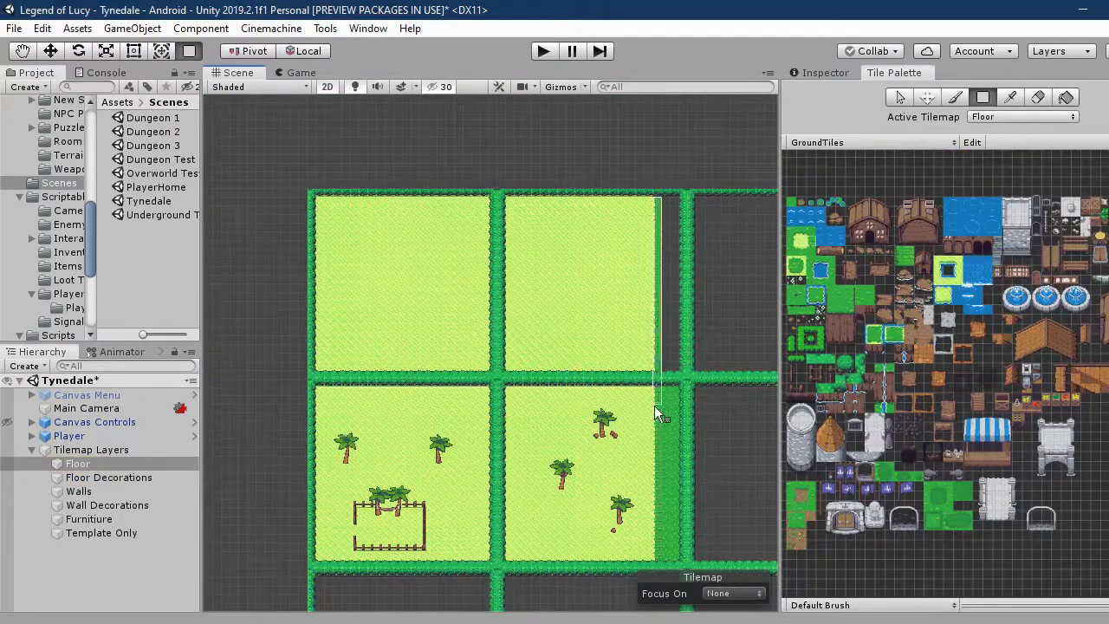
{"action": "left_click_drag", "start_coordinate": [668, 201], "coordinate": [686, 362]}
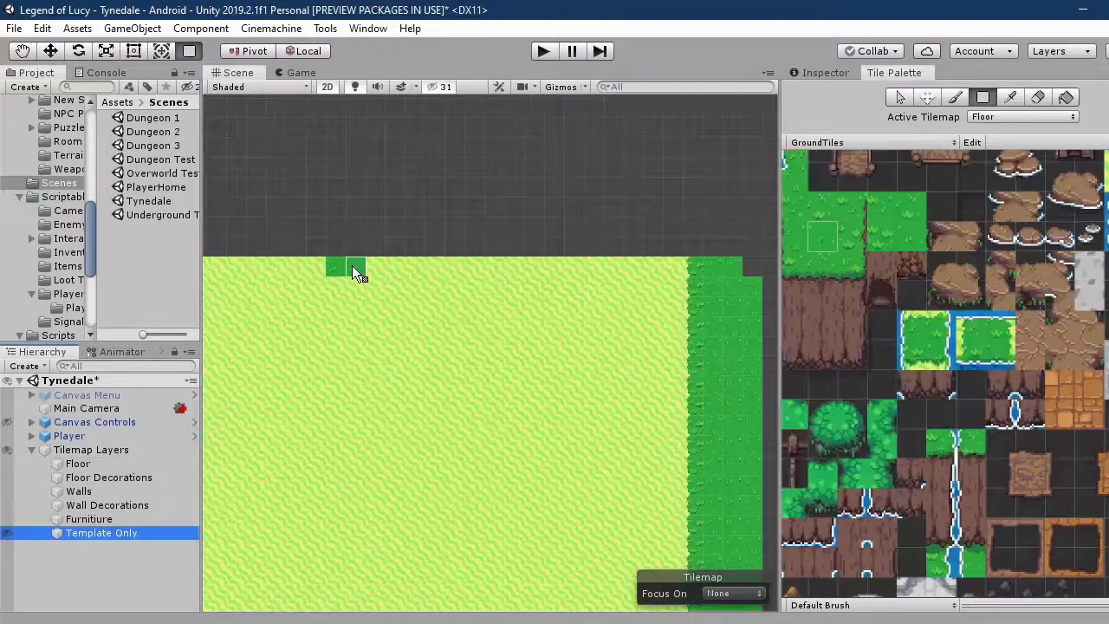
{"action": "mouse_move", "coordinate": [353, 282]}
{"action": "left_mouse_down"}
{"action": "mouse_move", "coordinate": [357, 326]}
{"action": "mouse_move", "coordinate": [733, 324]}
{"action": "left_mouse_up"}
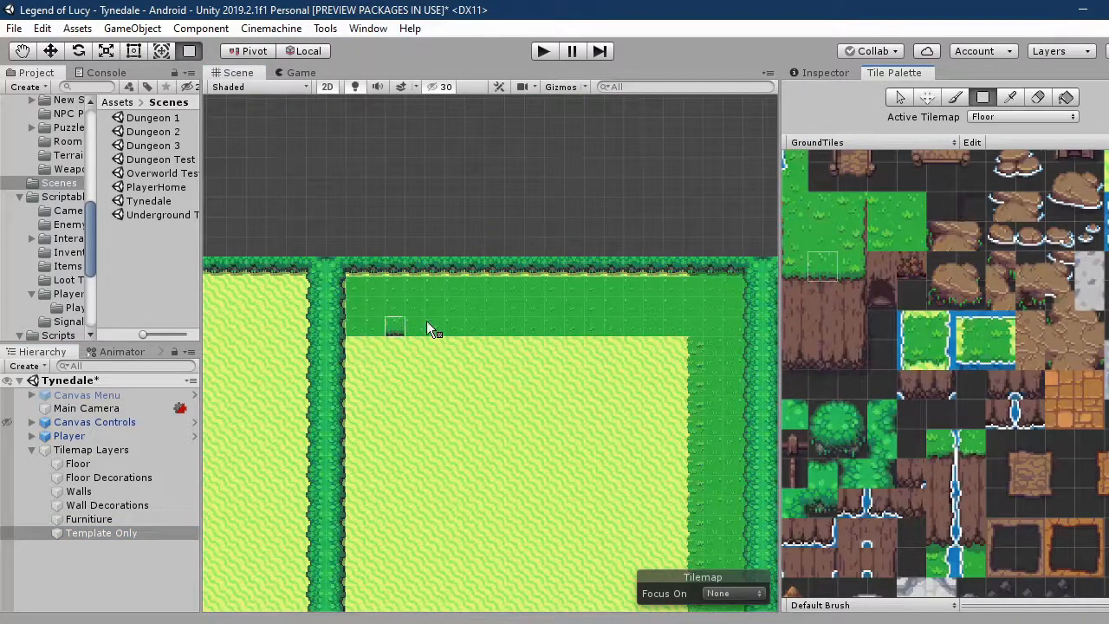
Edge the grass plateau with cliff-top tiles along its lower side and around the step beside the right hedge.
{"action": "left_click_drag", "start_coordinate": [361, 334], "coordinate": [663, 328]}
{"action": "mouse_move", "coordinate": [832, 283]}
{"action": "middle_mouse_down"}
{"action": "mouse_move", "coordinate": [919, 247]}
{"action": "mouse_move", "coordinate": [952, 299]}
{"action": "middle_mouse_up"}
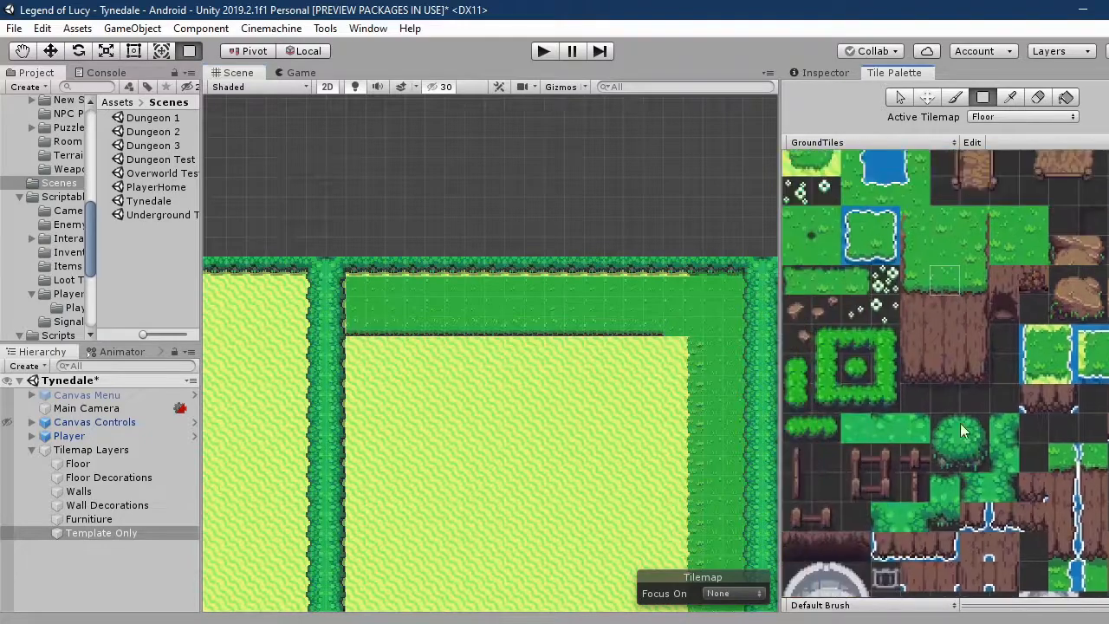
{"action": "middle_click_drag", "start_coordinate": [960, 431], "coordinate": [948, 352]}
{"action": "middle_click_drag", "start_coordinate": [954, 243], "coordinate": [953, 299]}
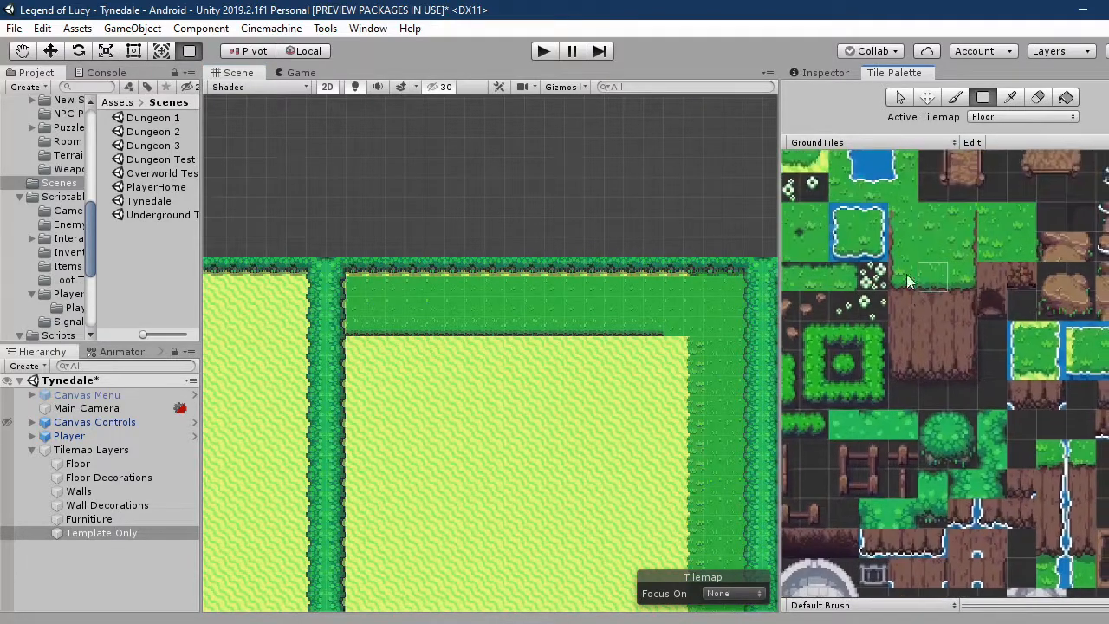
{"action": "scroll", "coordinate": [720, 361], "scroll_direction": "up", "scroll_amount": 2}
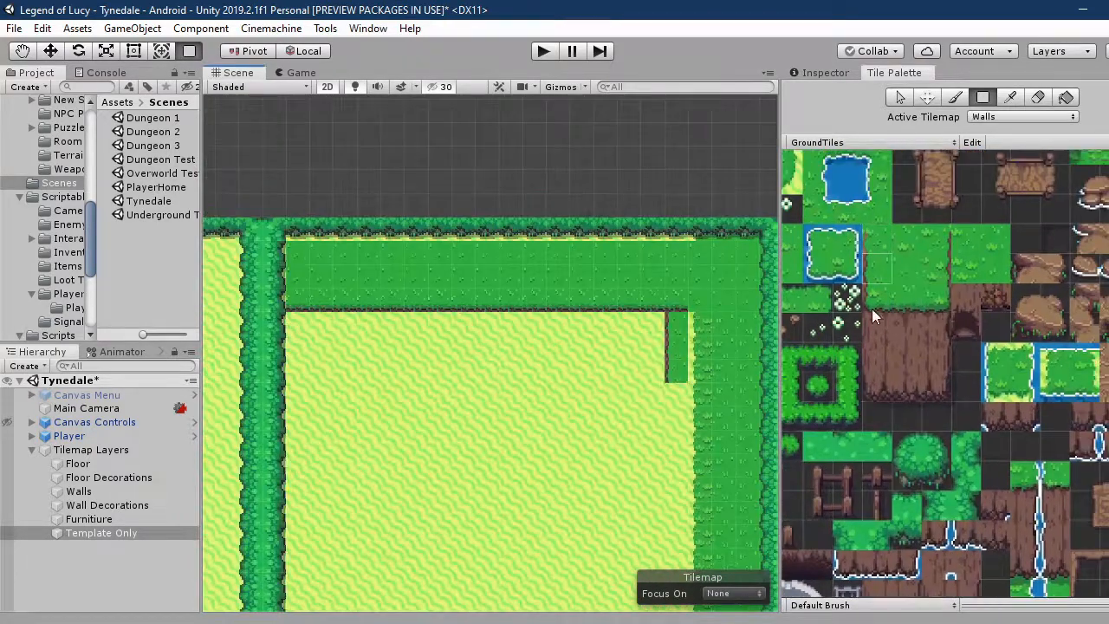
{"action": "left_click", "coordinate": [906, 328]}
{"action": "left_click", "coordinate": [677, 395]}
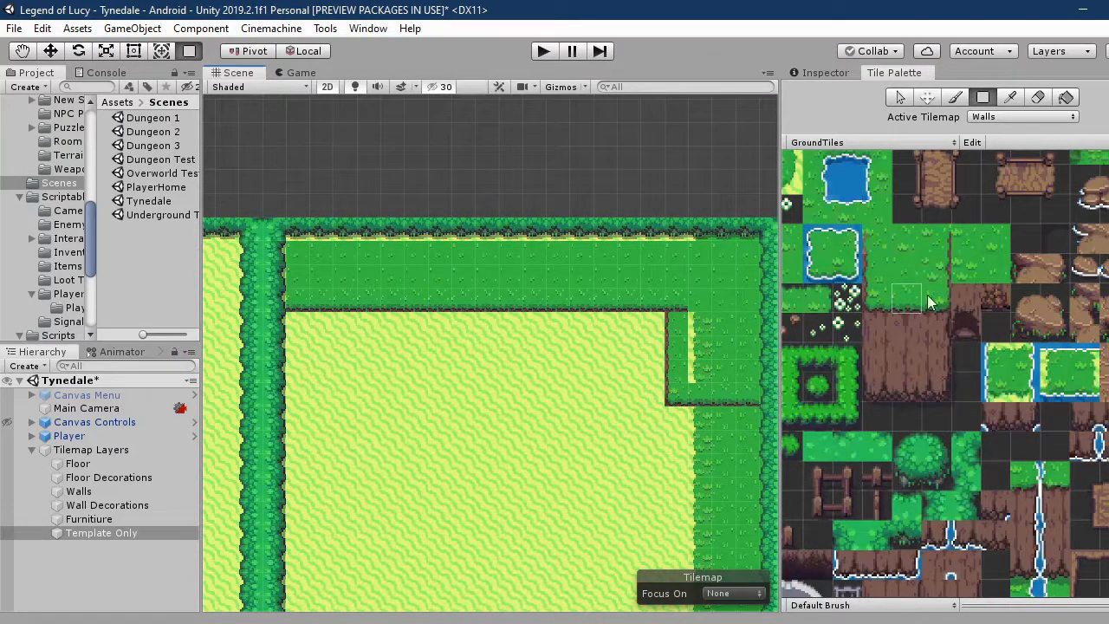
Fill the stepped corner of the plateau with plain grass and erase the edge tile at its inner corner.
{"action": "left_click", "coordinate": [976, 266]}
{"action": "left_click_drag", "start_coordinate": [749, 371], "coordinate": [700, 323]}
{"action": "key", "text": "d"}
{"action": "left_click", "coordinate": [676, 297]}
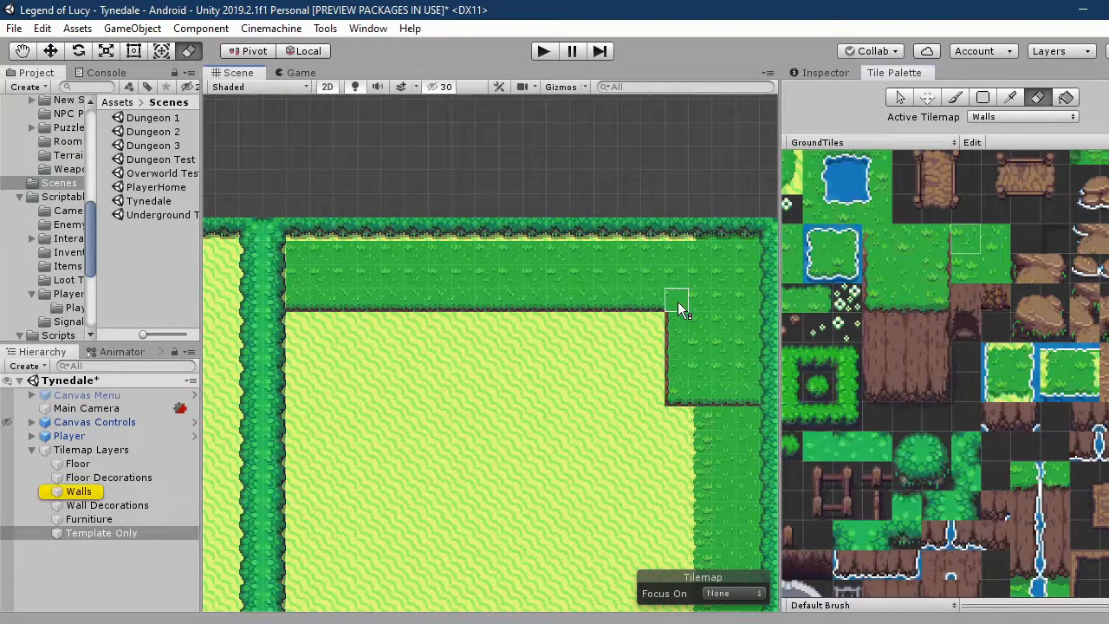
Paint two rows of brown cliff face below the plateau's upper edge and its lower step on the Walls tilemap.
{"action": "left_click", "coordinate": [905, 360]}
{"action": "left_click_drag", "start_coordinate": [346, 326], "coordinate": [627, 322]}
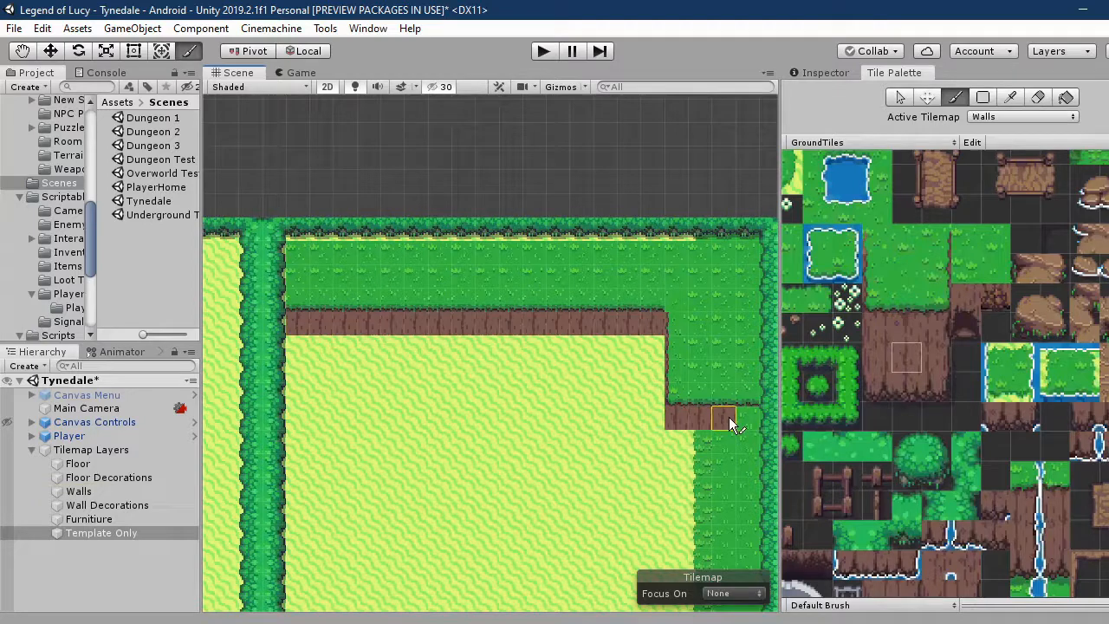
{"action": "left_click_drag", "start_coordinate": [751, 442], "coordinate": [675, 442]}
{"action": "left_click", "coordinate": [906, 357]}
{"action": "left_click_drag", "start_coordinate": [669, 347], "coordinate": [443, 351]}
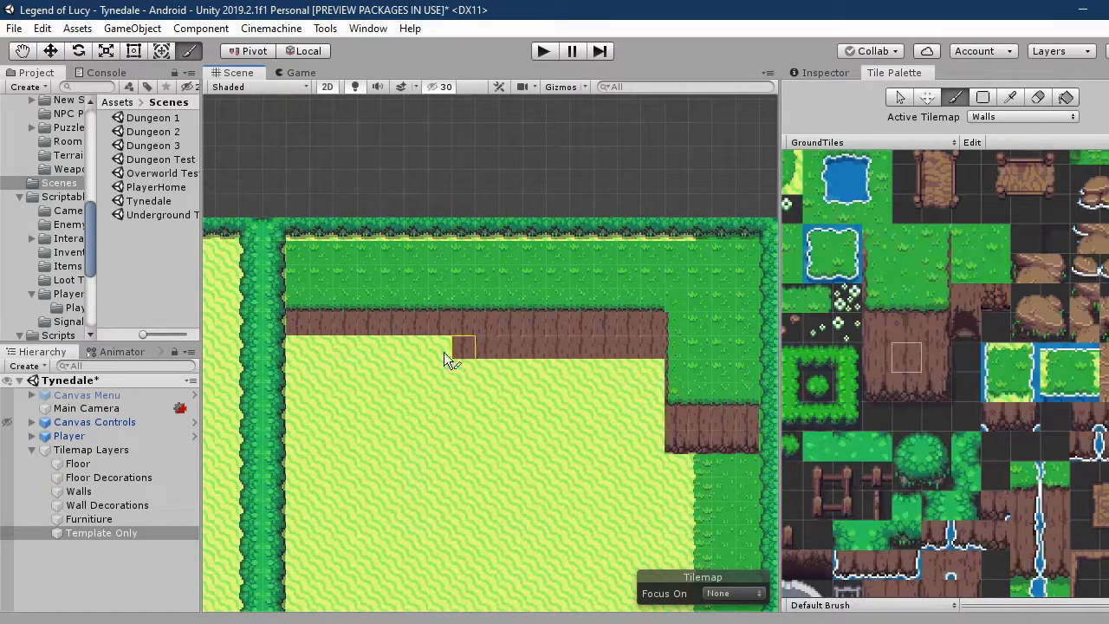
Paint the cliff's bottom row with jagged-base cliff tiles under both sections of the plateau.
{"action": "left_click", "coordinate": [910, 392]}
{"action": "left_click_drag", "start_coordinate": [291, 371], "coordinate": [627, 372]}
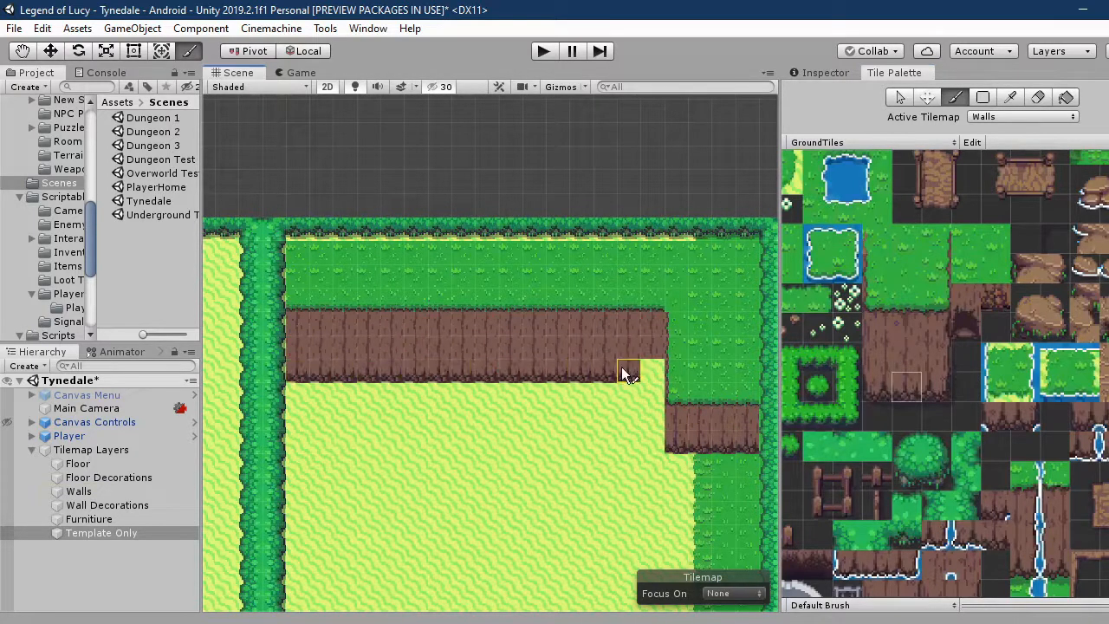
{"action": "left_click", "coordinate": [875, 389]}
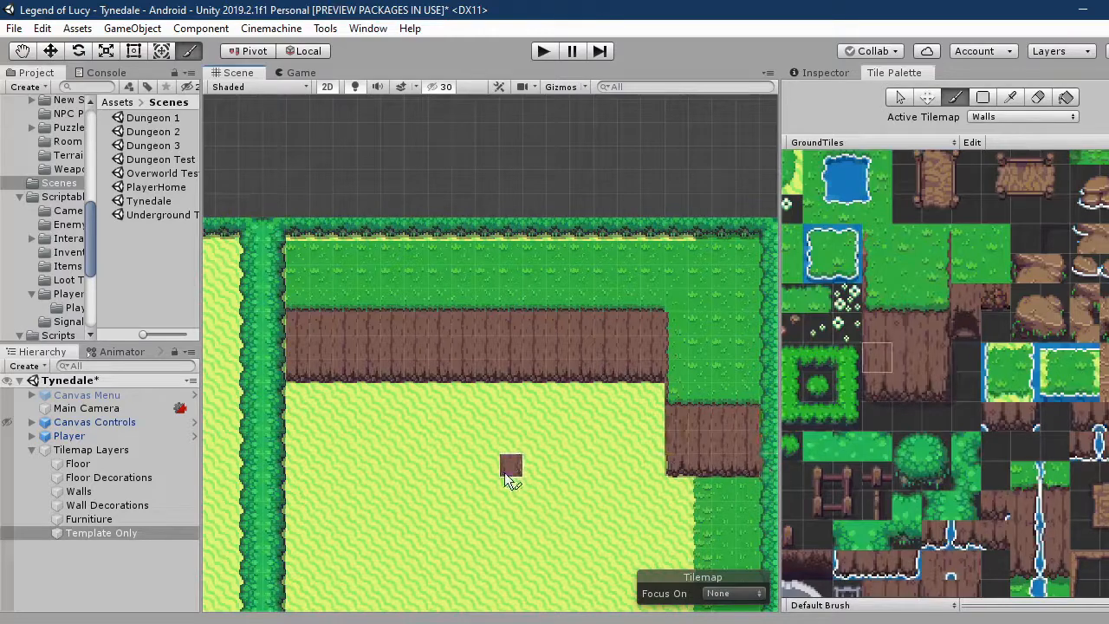
Paint a three-tile-wide waterfall with a foaming base over the upper cliff face.
{"action": "scroll", "coordinate": [488, 303], "scroll_direction": "down", "scroll_amount": 3}
{"action": "middle_click_drag", "start_coordinate": [942, 283], "coordinate": [892, 346]}
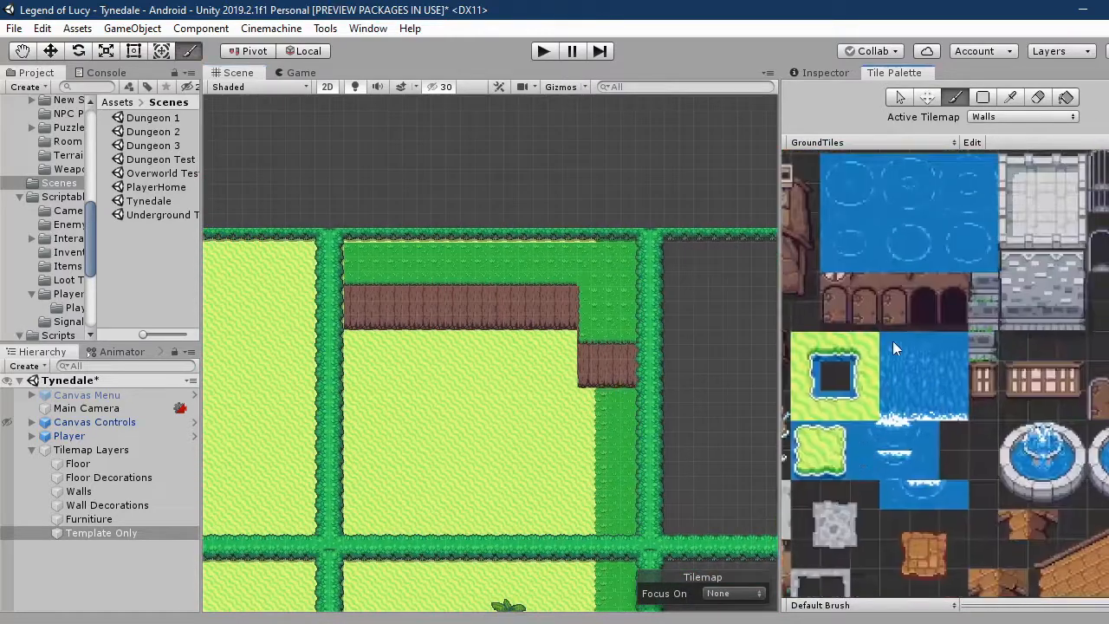
{"action": "left_click", "coordinate": [536, 325]}
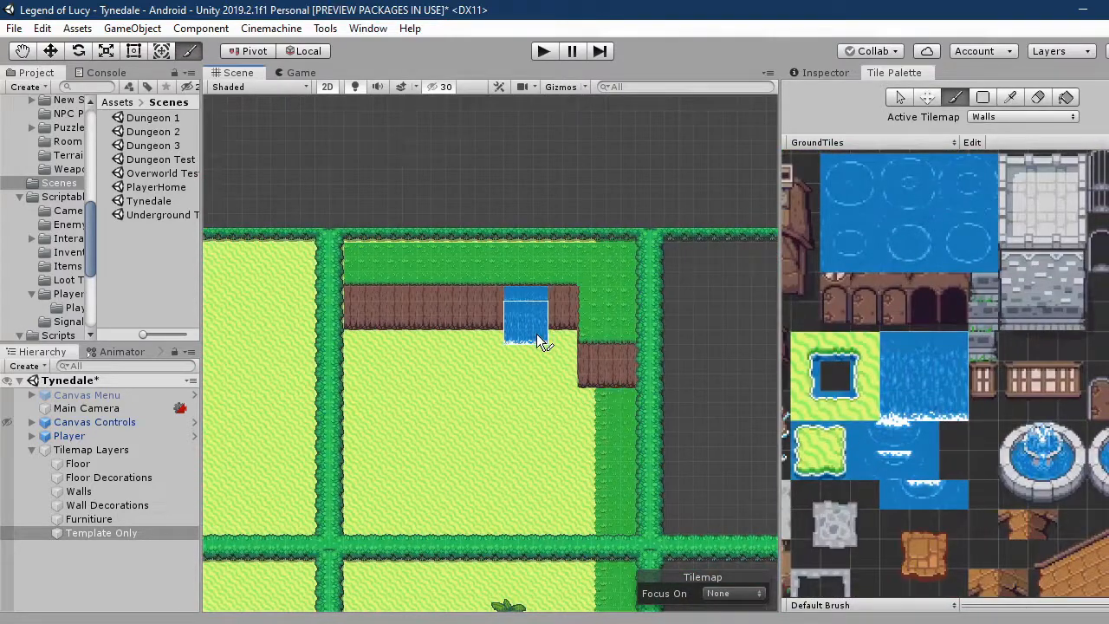
{"action": "left_click", "coordinate": [922, 351]}
{"action": "scroll", "coordinate": [538, 277], "scroll_direction": "up", "scroll_amount": 4}
Extend the waterfall one row upward over the grass edge at the top of the cliff on the Walls tilemap.
{"action": "left_click", "coordinate": [1022, 116]}
{"action": "left_click", "coordinate": [998, 180]}
{"action": "left_click", "coordinate": [1022, 116]}
{"action": "left_click", "coordinate": [1023, 116]}
{"action": "left_click", "coordinate": [1022, 116]}
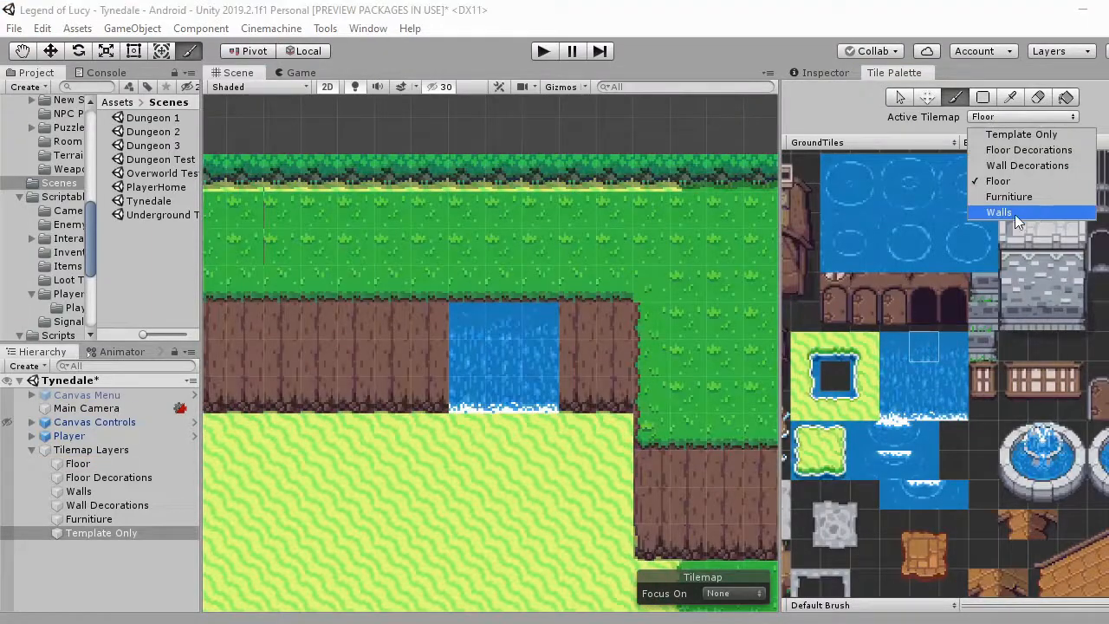
{"action": "key", "text": "Escape"}
{"action": "key", "text": "i"}
{"action": "left_click", "coordinate": [1057, 128]}
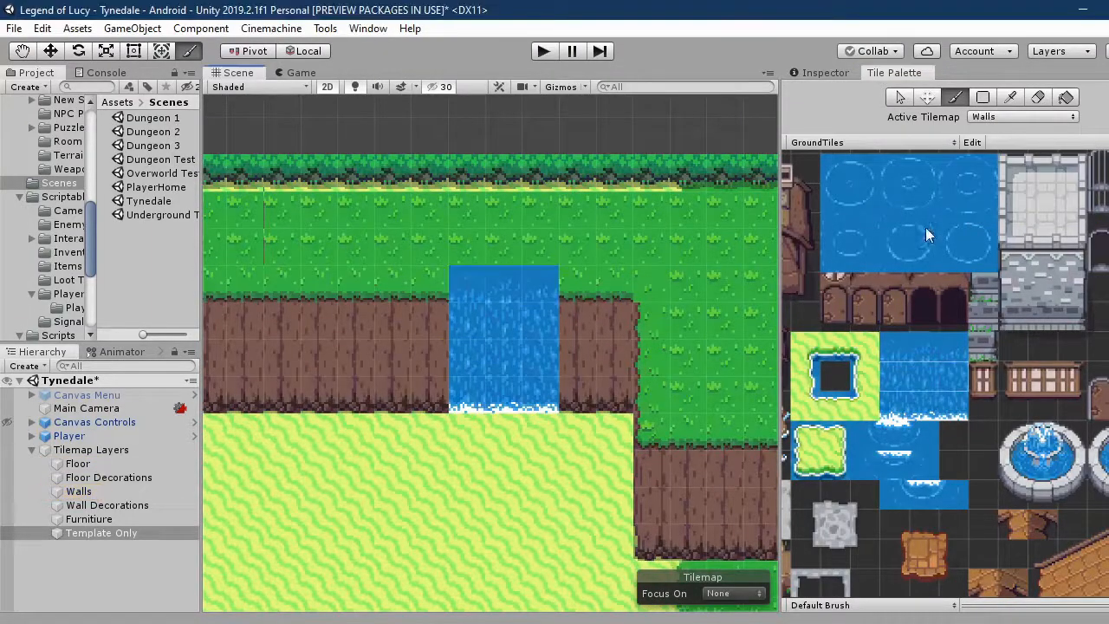
Paint plain water from the top of the waterfall across the grass toward the hedge on the Floor tilemap.
{"action": "middle_click_drag", "start_coordinate": [883, 316], "coordinate": [1040, 267]}
{"action": "middle_click_drag", "start_coordinate": [805, 275], "coordinate": [940, 285]}
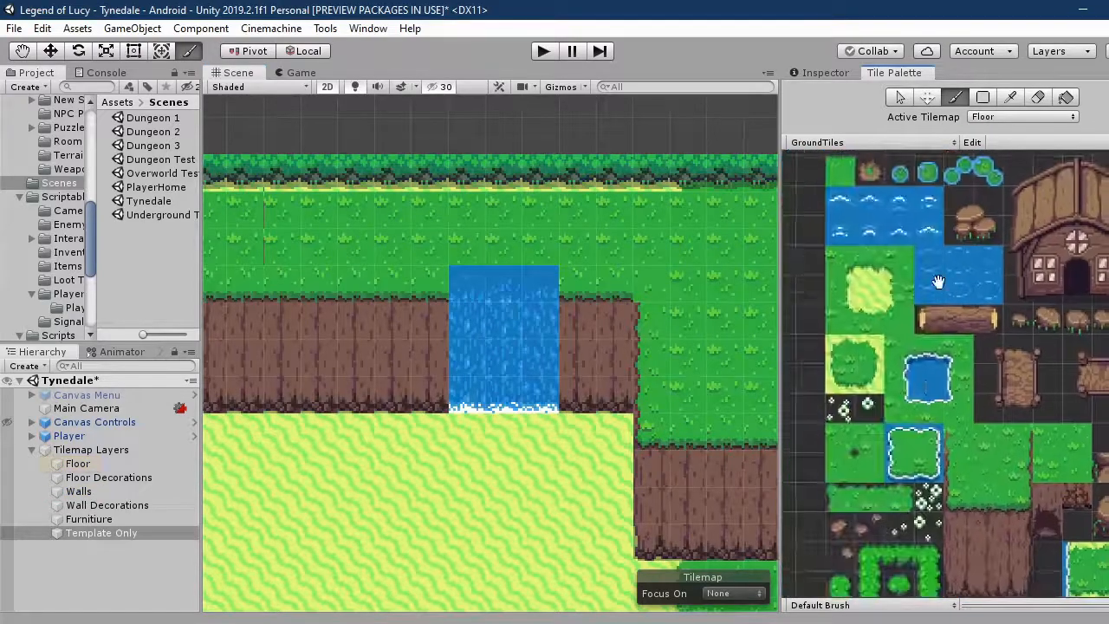
{"action": "left_click", "coordinate": [929, 377]}
{"action": "left_click_drag", "start_coordinate": [471, 244], "coordinate": [512, 246]}
{"action": "left_click_drag", "start_coordinate": [431, 209], "coordinate": [432, 246]}
Paint the white water-edge tiles down the waterfall's right side to its base on the Wall Decorations tilemap.
{"action": "middle_click_drag", "start_coordinate": [494, 310], "coordinate": [466, 302]}
{"action": "middle_click_drag", "start_coordinate": [1101, 381], "coordinate": [759, 262]}
{"action": "middle_click_drag", "start_coordinate": [920, 291], "coordinate": [874, 334]}
{"action": "scroll", "coordinate": [873, 334], "scroll_direction": "down", "scroll_amount": 1}
{"action": "mouse_move", "coordinate": [806, 394]}
{"action": "middle_mouse_down"}
{"action": "mouse_move", "coordinate": [903, 354]}
{"action": "mouse_move", "coordinate": [938, 425]}
{"action": "middle_mouse_up"}
{"action": "left_click", "coordinate": [1022, 117]}
{"action": "left_click", "coordinate": [1006, 166]}
{"action": "left_click_drag", "start_coordinate": [533, 328], "coordinate": [539, 357]}
{"action": "left_click", "coordinate": [947, 474]}
{"action": "left_click", "coordinate": [547, 391]}
Add water-edge tiles up the waterfall's left side and at both upper corners where it meets the river.
{"action": "left_click", "coordinate": [930, 476]}
{"action": "left_click", "coordinate": [411, 388]}
{"action": "left_click", "coordinate": [927, 433]}
{"action": "left_click_drag", "start_coordinate": [406, 353], "coordinate": [408, 323]}
{"action": "left_click", "coordinate": [925, 402]}
{"action": "left_click", "coordinate": [405, 281]}
{"action": "left_click", "coordinate": [950, 400]}
{"action": "left_click", "coordinate": [547, 280]}
{"action": "scroll", "coordinate": [482, 501], "scroll_direction": "down", "scroll_amount": 10}
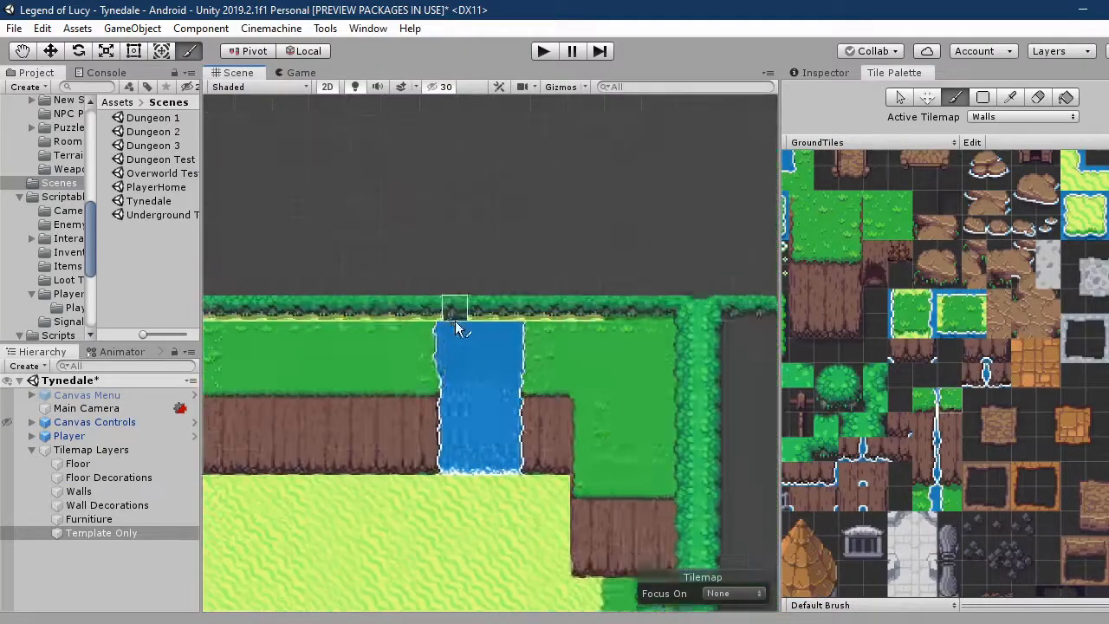
{"action": "scroll", "coordinate": [456, 322], "scroll_direction": "up", "scroll_amount": 6}
{"action": "middle_click_drag", "start_coordinate": [823, 199], "coordinate": [938, 350]}
{"action": "scroll", "coordinate": [901, 316], "scroll_direction": "up", "scroll_amount": 1}
{"action": "left_click", "coordinate": [893, 305]}
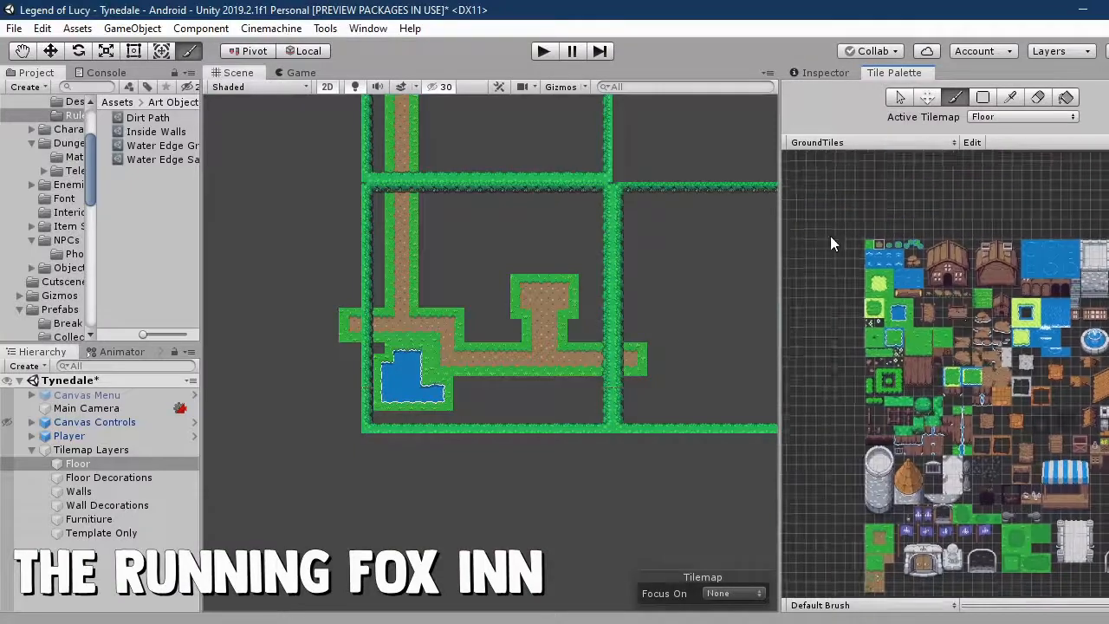
Fill plain grass along the pond room's west hedge and around its northwest corner on the Floor tilemap.
{"action": "scroll", "coordinate": [944, 372], "scroll_direction": "up", "scroll_amount": 3}
{"action": "scroll", "coordinate": [519, 268], "scroll_direction": "up", "scroll_amount": 3}
{"action": "mouse_move", "coordinate": [295, 156]}
{"action": "left_mouse_down"}
{"action": "mouse_move", "coordinate": [299, 331]}
{"action": "mouse_move", "coordinate": [281, 310]}
{"action": "mouse_move", "coordinate": [292, 157]}
{"action": "left_mouse_up"}
{"action": "middle_click_drag", "start_coordinate": [290, 173], "coordinate": [373, 490]}
{"action": "left_click_drag", "start_coordinate": [342, 456], "coordinate": [374, 114]}
{"action": "middle_click_drag", "start_coordinate": [376, 117], "coordinate": [381, 327]}
{"action": "scroll", "coordinate": [381, 327], "scroll_direction": "up", "scroll_amount": 1}
{"action": "left_click_drag", "start_coordinate": [320, 249], "coordinate": [368, 319]}
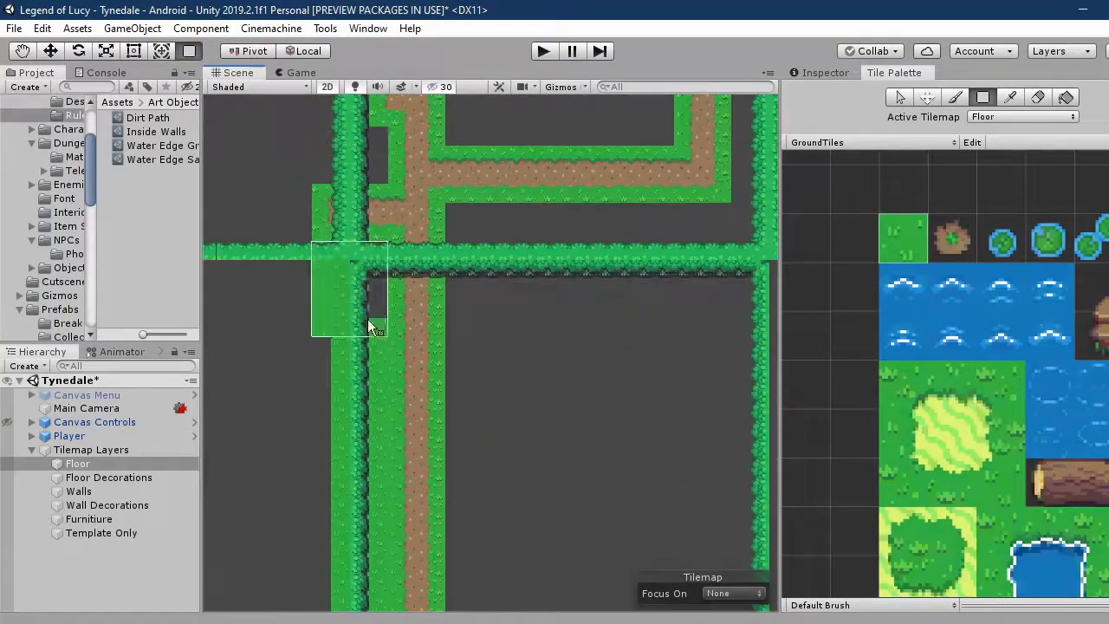
Fill the ground between the dirt paths and from the pond to the south hedge with plain grass.
{"action": "middle_click_drag", "start_coordinate": [373, 520], "coordinate": [309, 317]}
{"action": "left_click_drag", "start_coordinate": [309, 323], "coordinate": [449, 147]}
{"action": "left_click_drag", "start_coordinate": [383, 339], "coordinate": [436, 387]}
{"action": "left_click_drag", "start_coordinate": [369, 460], "coordinate": [618, 522]}
{"action": "middle_click_drag", "start_coordinate": [368, 534], "coordinate": [452, 426]}
{"action": "left_click_drag", "start_coordinate": [453, 426], "coordinate": [361, 427]}
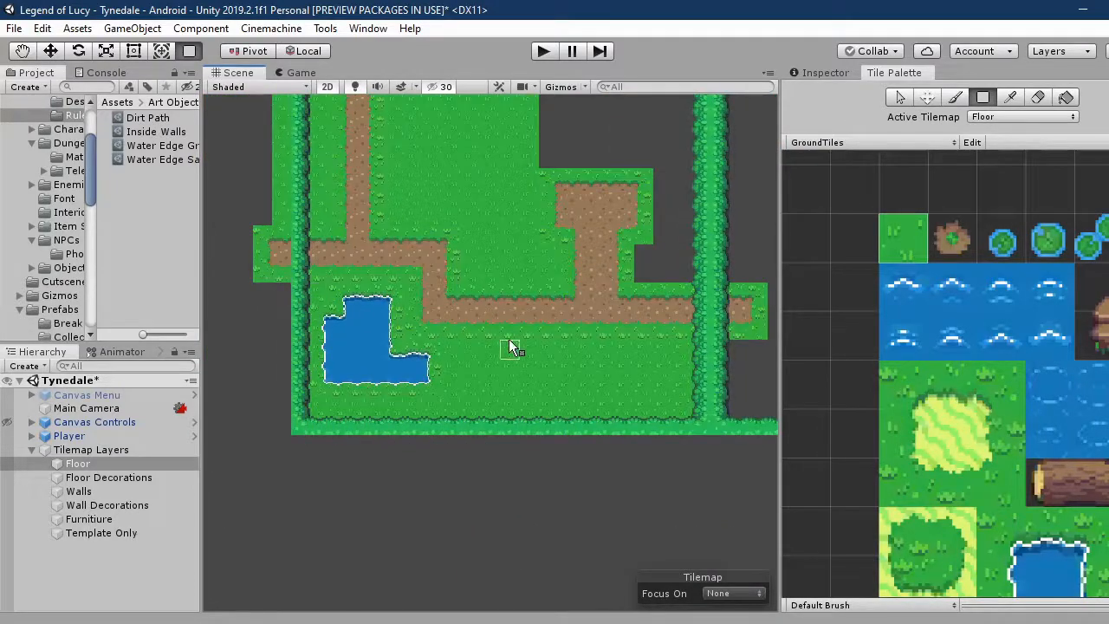
Fill the room's remaining northeast and east ground with plain grass, continuing beneath the north hedge.
{"action": "middle_click_drag", "start_coordinate": [541, 119], "coordinate": [374, 218]}
{"action": "left_click_drag", "start_coordinate": [378, 260], "coordinate": [493, 143]}
{"action": "middle_click_drag", "start_coordinate": [447, 164], "coordinate": [447, 251]}
{"action": "left_click_drag", "start_coordinate": [226, 215], "coordinate": [523, 123]}
{"action": "left_click_drag", "start_coordinate": [535, 175], "coordinate": [494, 348]}
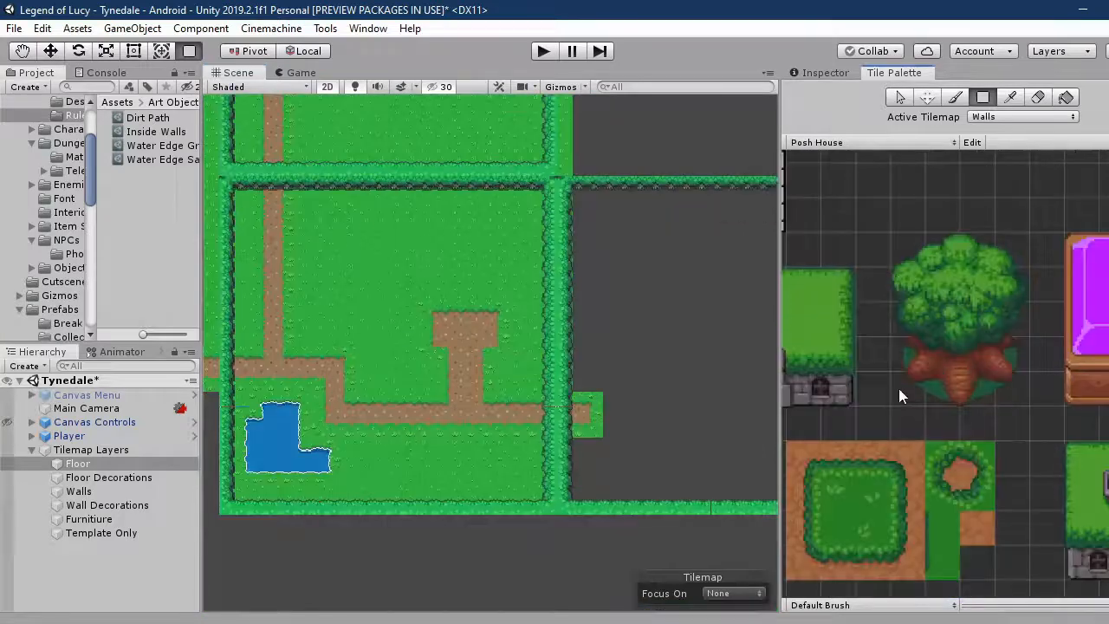
Place two large trees on the Walls tilemap, one west of the dirt clearing and one in the room's southeast corner.
{"action": "left_click", "coordinate": [901, 386]}
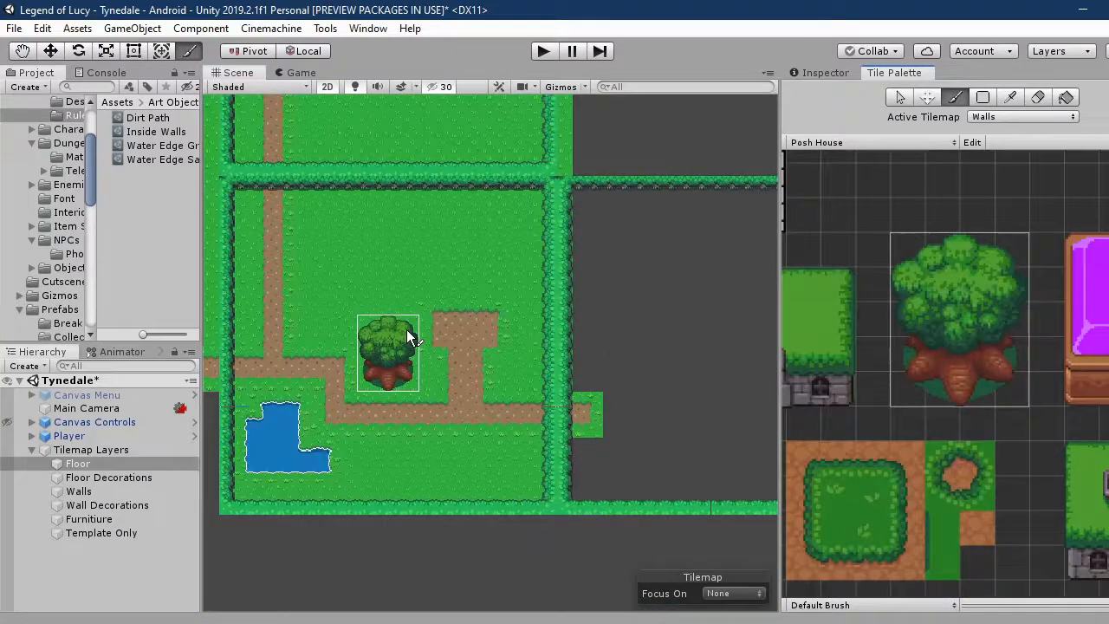
{"action": "left_click", "coordinate": [407, 331]}
{"action": "left_click", "coordinate": [526, 433]}
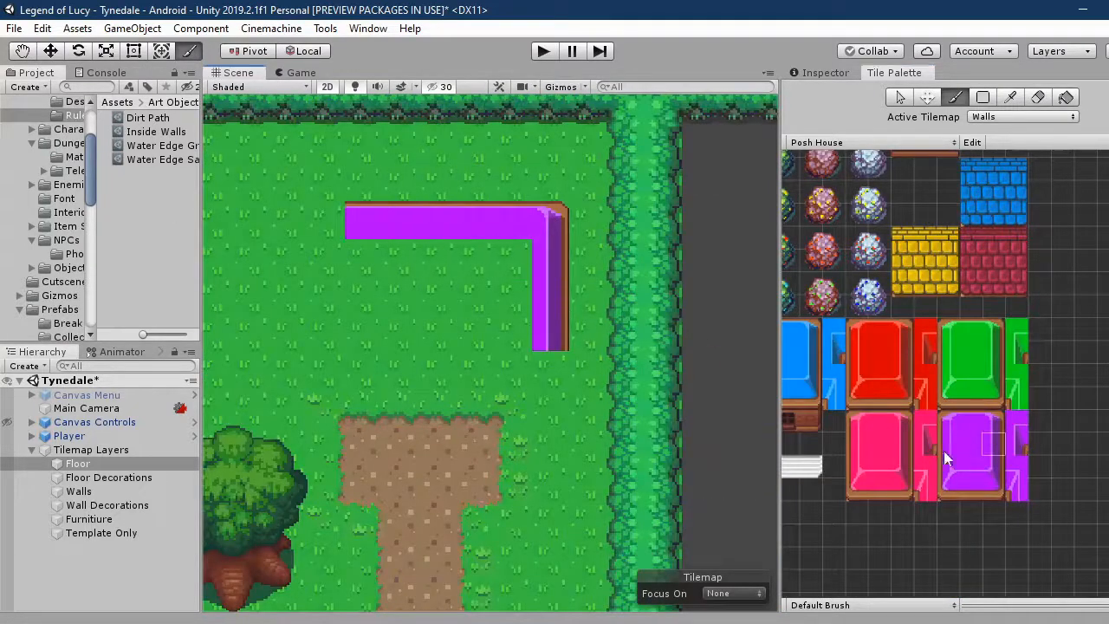
Complete the inn's purple roof and wooden front wall north of the dirt clearing on the Walls tilemap.
{"action": "left_click", "coordinate": [993, 467]}
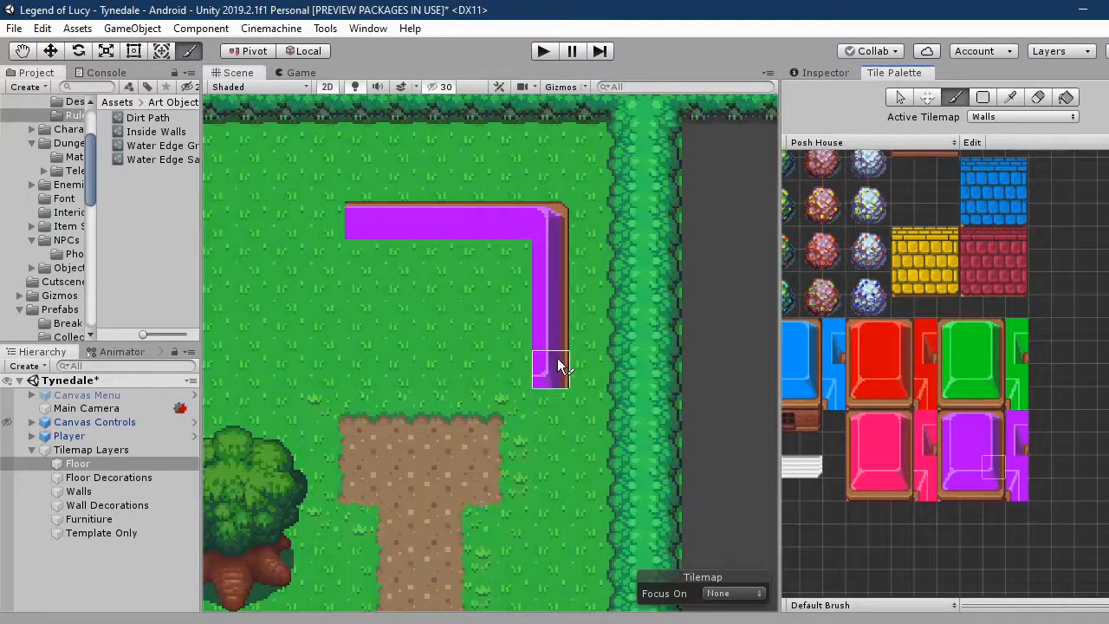
{"action": "scroll", "coordinate": [843, 421], "scroll_direction": "up", "scroll_amount": 1}
{"action": "middle_click_drag", "start_coordinate": [843, 421], "coordinate": [973, 366]}
{"action": "left_click", "coordinate": [939, 362]}
{"action": "left_click", "coordinate": [531, 382]}
{"action": "left_click", "coordinate": [537, 338]}
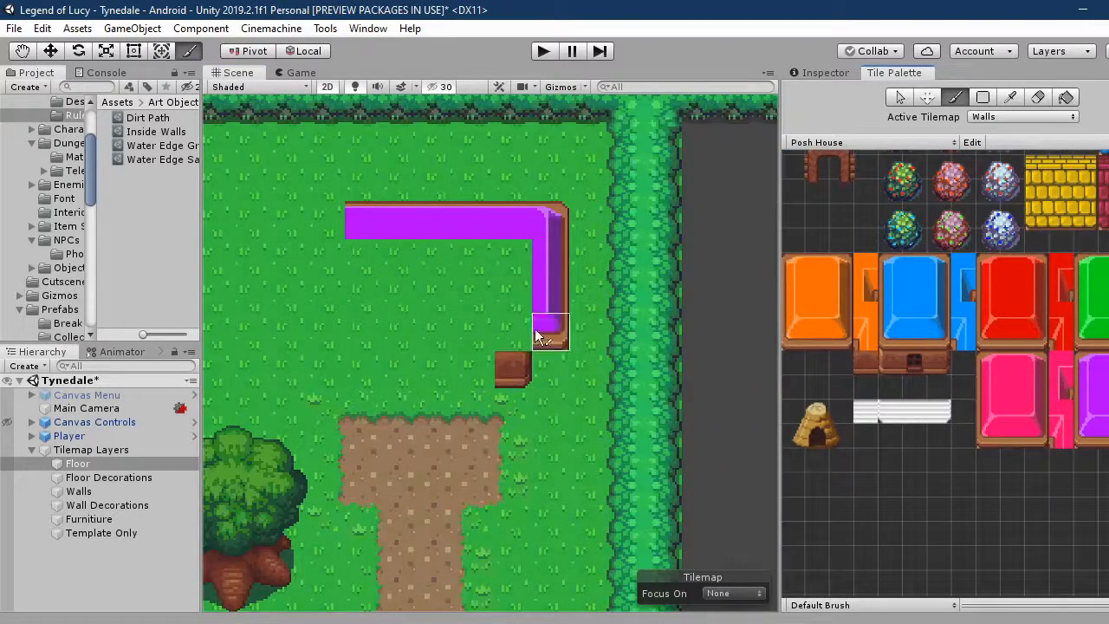
{"action": "mouse_move", "coordinate": [513, 295]}
{"action": "left_mouse_down"}
{"action": "mouse_move", "coordinate": [327, 295]}
{"action": "mouse_move", "coordinate": [328, 222]}
{"action": "left_mouse_up"}
{"action": "mouse_move", "coordinate": [379, 258]}
{"action": "left_mouse_down"}
{"action": "mouse_move", "coordinate": [463, 335]}
{"action": "mouse_move", "coordinate": [341, 335]}
{"action": "mouse_move", "coordinate": [397, 391]}
{"action": "mouse_move", "coordinate": [513, 368]}
{"action": "left_mouse_up"}
Add an arched doorway with a dark opening and flanking windows to the inn's front wall, using the Walls and Furniture tilemaps.
{"action": "middle_click_drag", "start_coordinate": [936, 312], "coordinate": [1097, 590]}
{"action": "scroll", "coordinate": [995, 273], "scroll_direction": "up", "scroll_amount": 1}
{"action": "left_click", "coordinate": [992, 266]}
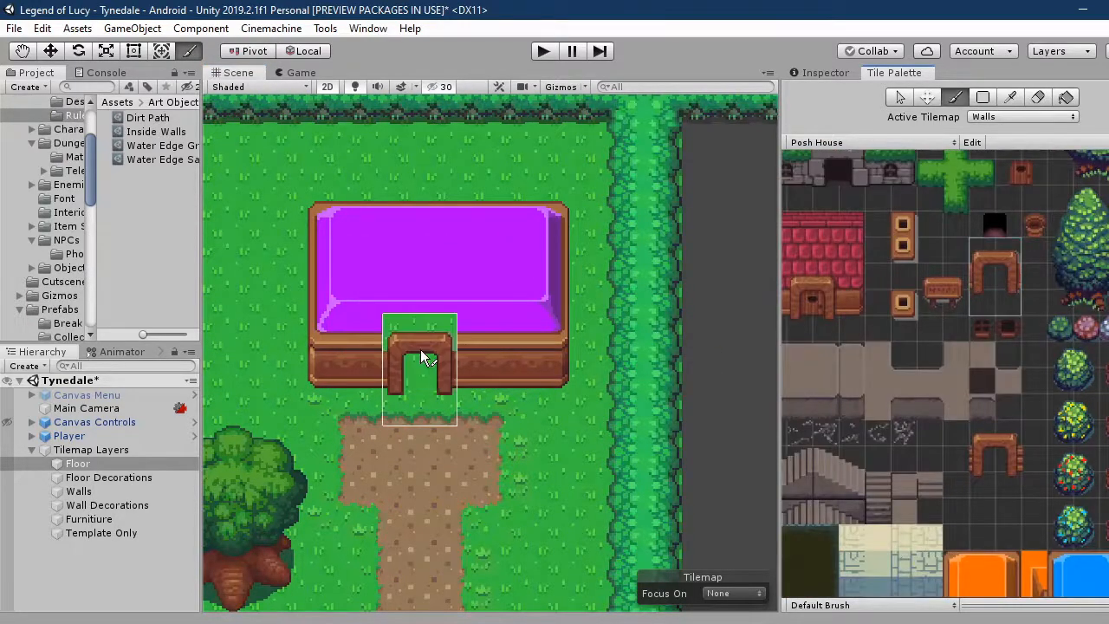
{"action": "left_click", "coordinate": [1023, 117]}
{"action": "left_click", "coordinate": [1022, 189]}
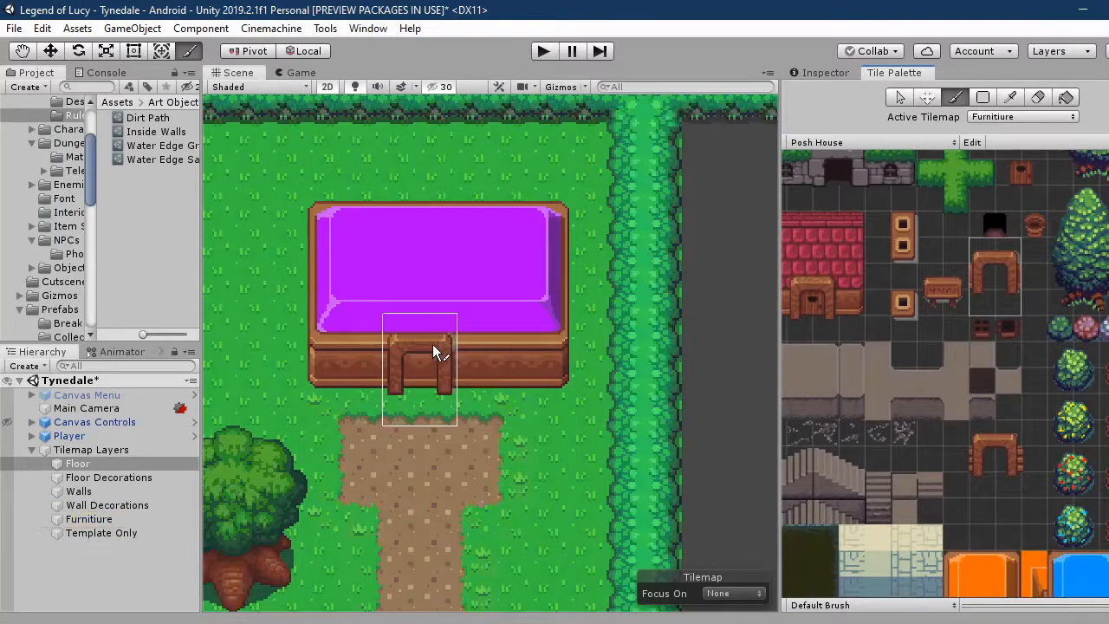
{"action": "left_click", "coordinate": [1031, 98]}
{"action": "left_click", "coordinate": [1024, 117]}
{"action": "left_click", "coordinate": [1018, 164]}
{"action": "left_click", "coordinate": [987, 284]}
{"action": "left_click_drag", "start_coordinate": [405, 371], "coordinate": [432, 371]}
{"action": "left_click", "coordinate": [1039, 119]}
{"action": "left_click", "coordinate": [1026, 133]}
{"action": "left_click", "coordinate": [419, 368]}
{"action": "middle_click_drag", "start_coordinate": [1040, 563], "coordinate": [884, 320]}
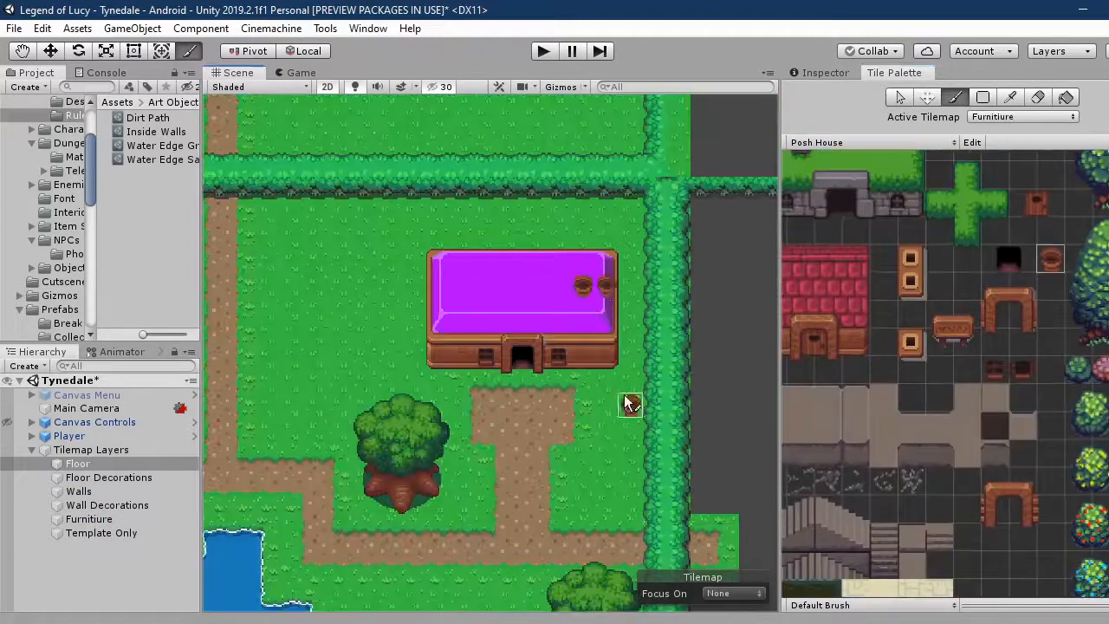
Place a tree stump behind the inn, near the roof's northwest corner, on the Walls tilemap.
{"action": "middle_click_drag", "start_coordinate": [970, 157], "coordinate": [923, 429]}
{"action": "left_click_drag", "start_coordinate": [1031, 253], "coordinate": [1059, 280]}
{"action": "left_click", "coordinate": [1024, 117]}
{"action": "left_click", "coordinate": [1019, 164]}
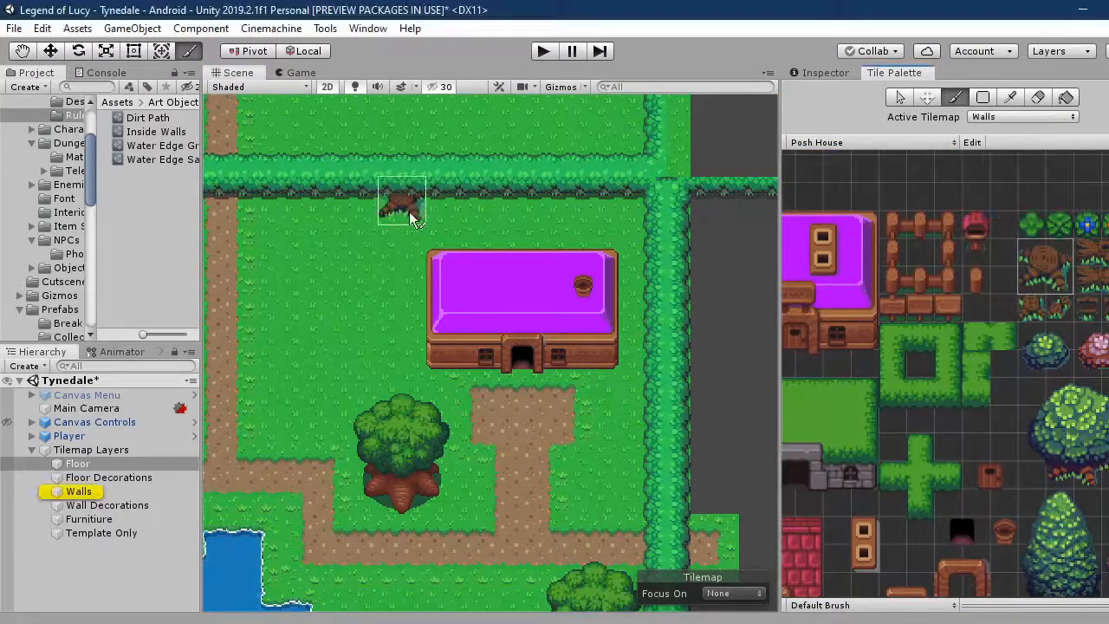
{"action": "left_click", "coordinate": [437, 234]}
Place the TC Coins X - Give Quantity treasure chest prefab beside the stump behind the inn.
{"action": "left_click", "coordinate": [65, 310]}
{"action": "double_click", "coordinate": [158, 174]}
{"action": "double_click", "coordinate": [170, 117]}
{"action": "left_click_drag", "start_coordinate": [170, 118], "coordinate": [400, 214]}
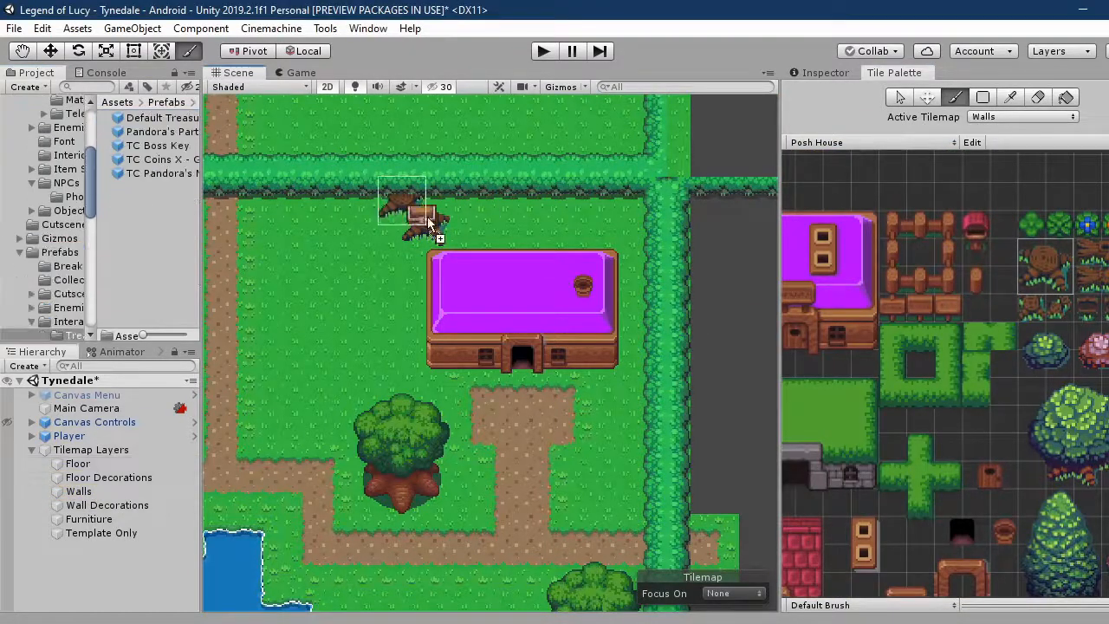
{"action": "left_click_drag", "start_coordinate": [483, 221], "coordinate": [482, 221]}
Place Bush prefabs in the gap between the inn's east wall and the hedge.
{"action": "scroll", "coordinate": [76, 156], "scroll_direction": "up", "scroll_amount": 4}
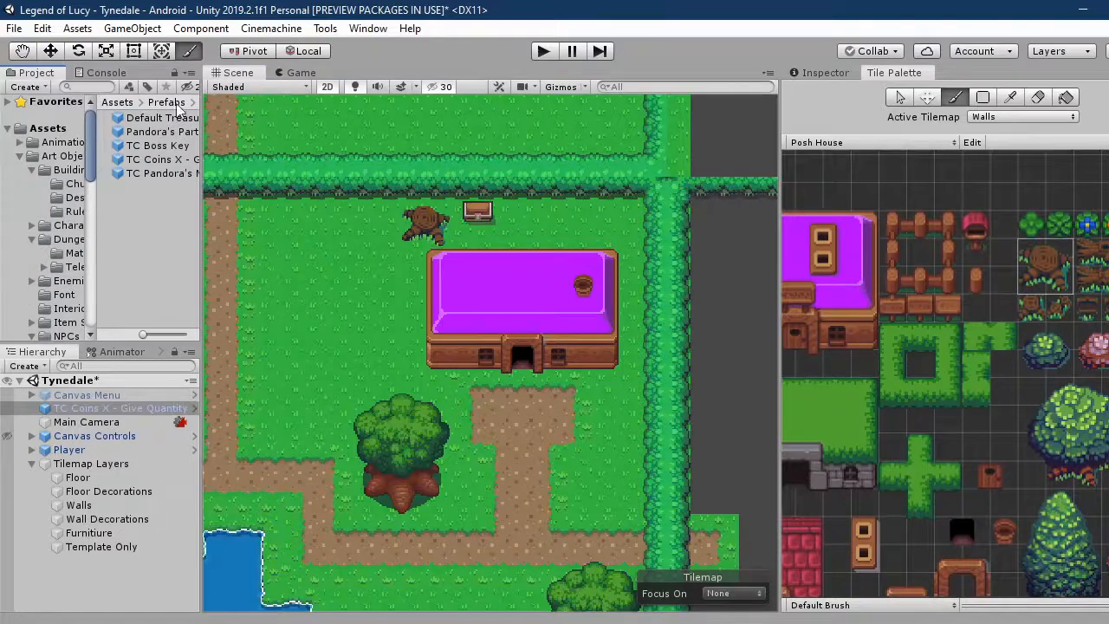
{"action": "left_click", "coordinate": [167, 102]}
{"action": "double_click", "coordinate": [145, 117]}
{"action": "left_click_drag", "start_coordinate": [140, 132], "coordinate": [634, 315]}
{"action": "left_click", "coordinate": [900, 98]}
{"action": "mouse_move", "coordinate": [139, 133]}
{"action": "left_mouse_down"}
{"action": "mouse_move", "coordinate": [389, 232]}
{"action": "mouse_move", "coordinate": [634, 286]}
{"action": "mouse_move", "coordinate": [631, 260]}
{"action": "left_mouse_up"}
{"action": "left_click", "coordinate": [78, 408]}
{"action": "left_click", "coordinate": [955, 97]}
{"action": "left_click", "coordinate": [50, 51]}
{"action": "left_click", "coordinate": [639, 353]}
Line up the bushes beside the inn and add a duplicate at the north end of the column.
{"action": "scroll", "coordinate": [639, 352], "scroll_direction": "up", "scroll_amount": 4}
{"action": "scroll", "coordinate": [641, 355], "scroll_direction": "up", "scroll_amount": 2}
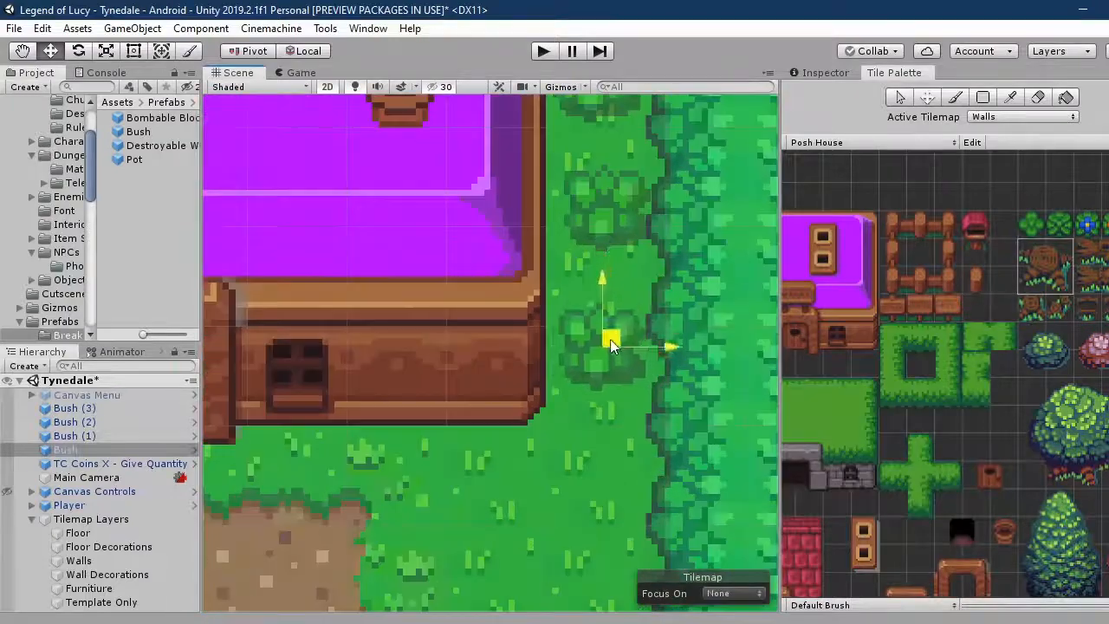
{"action": "left_click", "coordinate": [606, 240]}
{"action": "scroll", "coordinate": [607, 240], "scroll_direction": "up", "scroll_amount": 4}
{"action": "key", "text": "ctrl+d"}
{"action": "left_click_drag", "start_coordinate": [584, 243], "coordinate": [599, 140]}
{"action": "scroll", "coordinate": [604, 280], "scroll_direction": "down", "scroll_amount": 7}
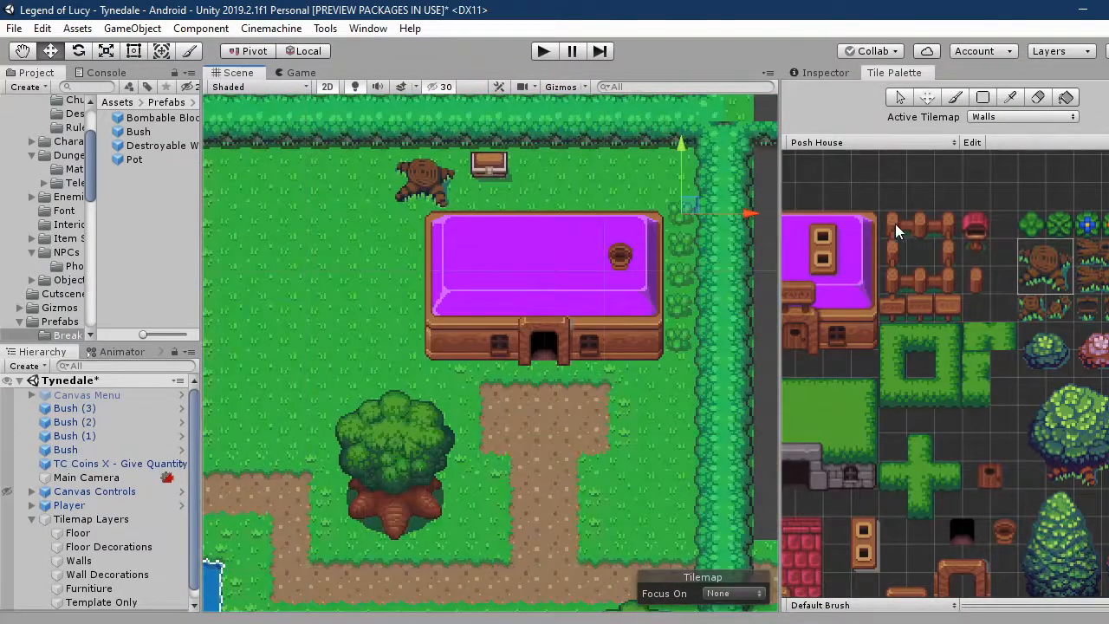
Build a log fence around the yard west of the inn on the Walls tilemap, leaving its north side open.
{"action": "left_click", "coordinate": [894, 246]}
{"action": "middle_click_drag", "start_coordinate": [769, 97], "coordinate": [961, 136]}
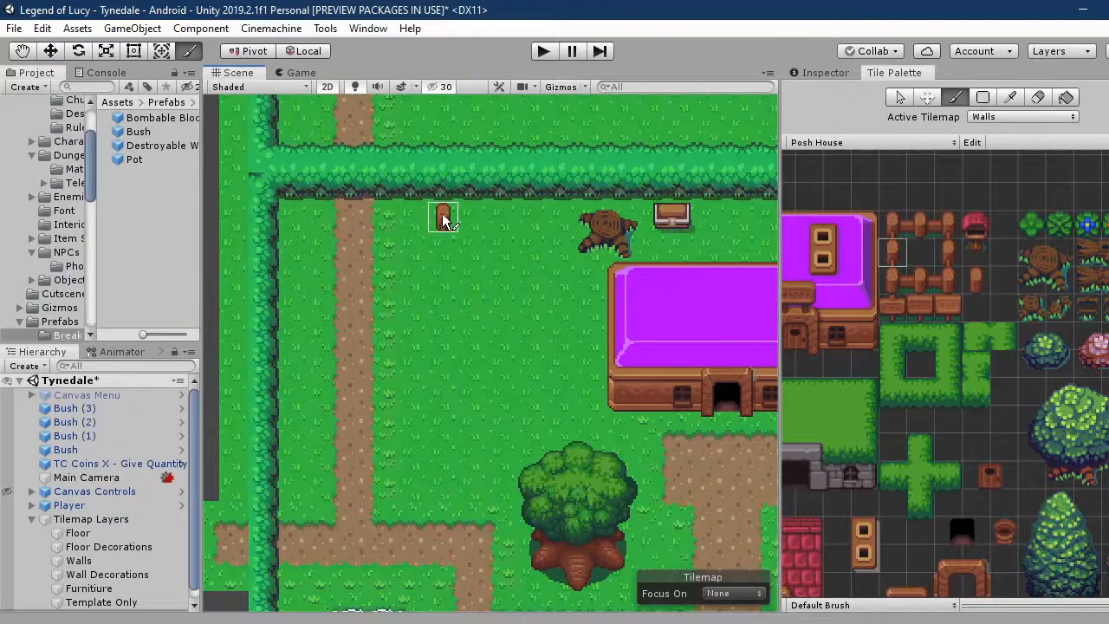
{"action": "key", "text": "u"}
{"action": "left_click_drag", "start_coordinate": [427, 215], "coordinate": [419, 468]}
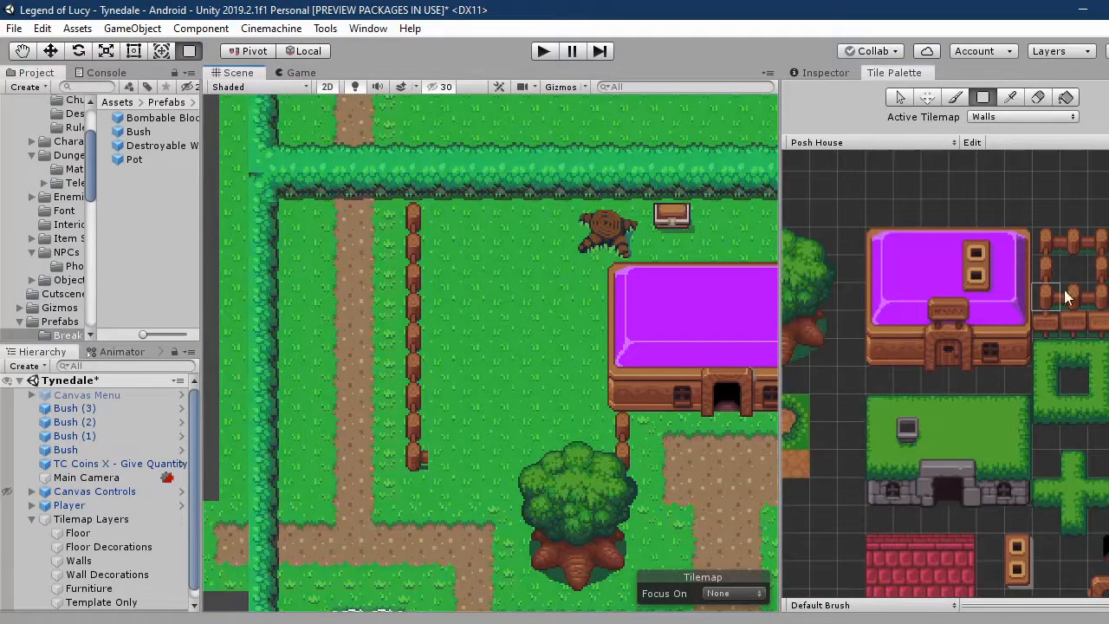
{"action": "left_click_drag", "start_coordinate": [504, 454], "coordinate": [581, 458]}
{"action": "middle_click_drag", "start_coordinate": [581, 459], "coordinate": [565, 384]}
Paint the large tree's top foliage over the south fence on the Furniture tilemap.
{"action": "left_click", "coordinate": [1022, 118]}
{"action": "left_click", "coordinate": [1023, 199]}
{"action": "middle_click_drag", "start_coordinate": [833, 251], "coordinate": [923, 262]}
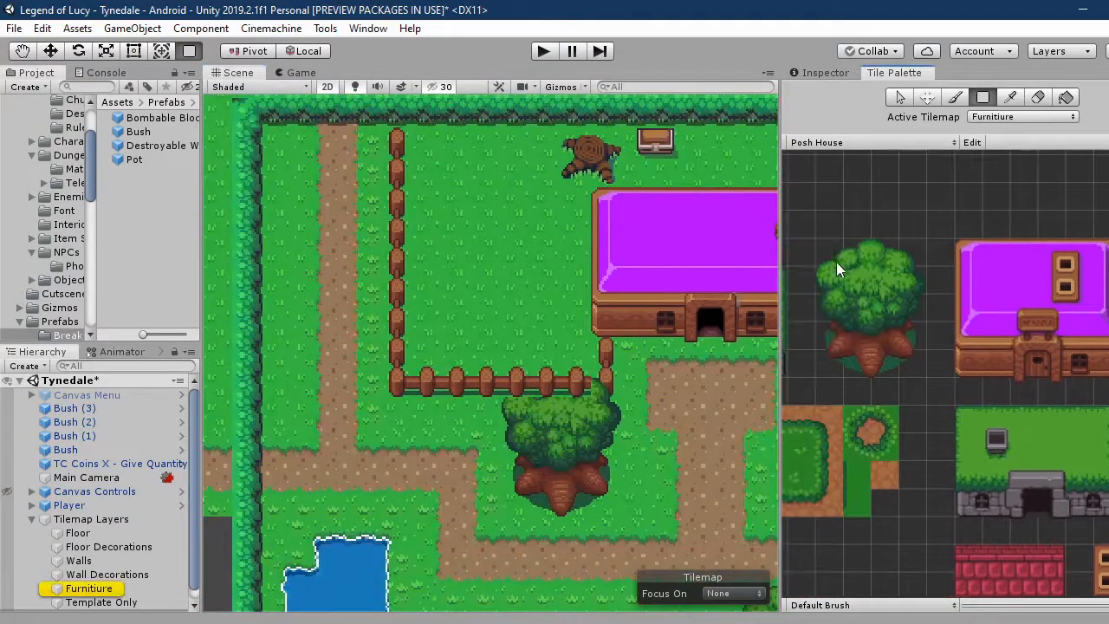
{"action": "left_click", "coordinate": [954, 97]}
{"action": "left_click", "coordinate": [582, 385]}
{"action": "scroll", "coordinate": [583, 385], "scroll_direction": "down", "scroll_amount": 10}
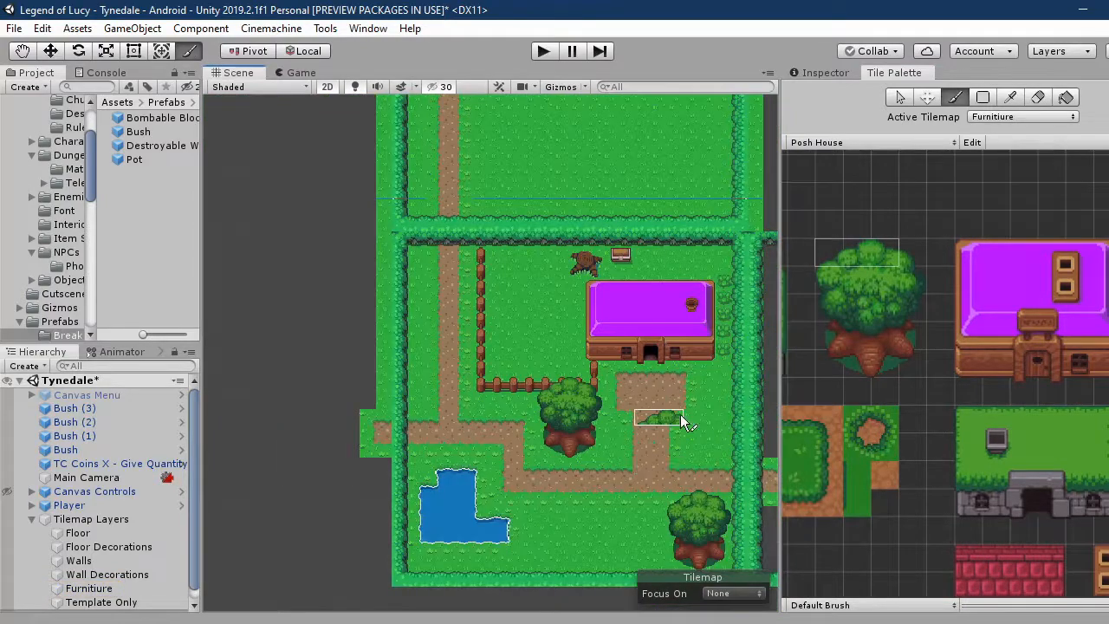
Place a wooden bench at the north end of the fenced yard on the Furniture tilemap.
{"action": "middle_click_drag", "start_coordinate": [676, 438], "coordinate": [633, 352]}
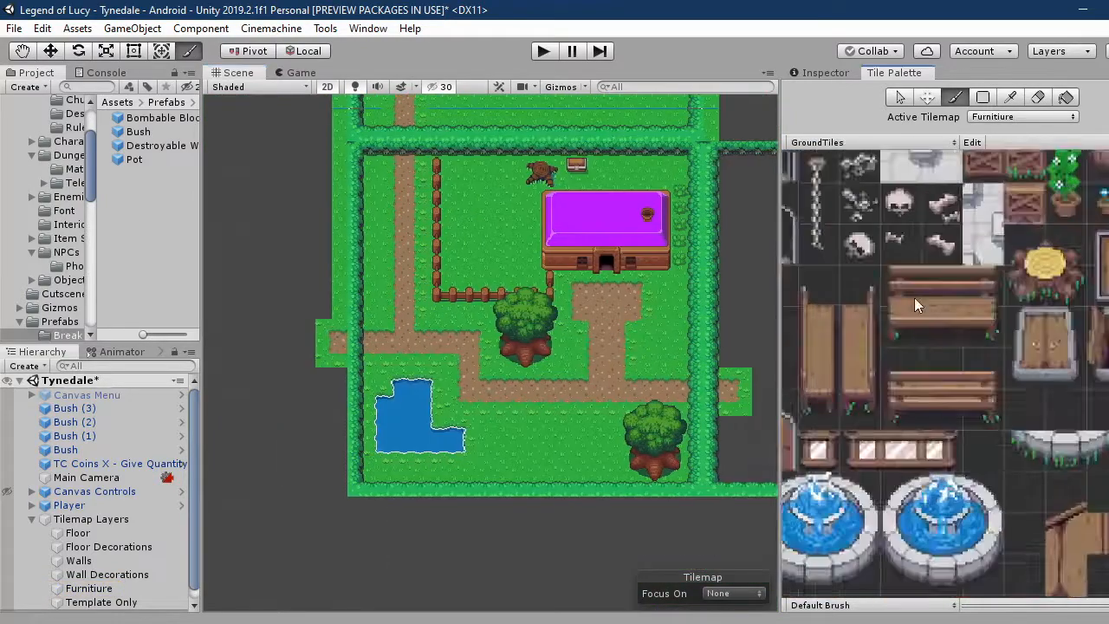
{"action": "left_click_drag", "start_coordinate": [907, 292], "coordinate": [985, 329]}
{"action": "scroll", "coordinate": [494, 200], "scroll_direction": "up", "scroll_amount": 10}
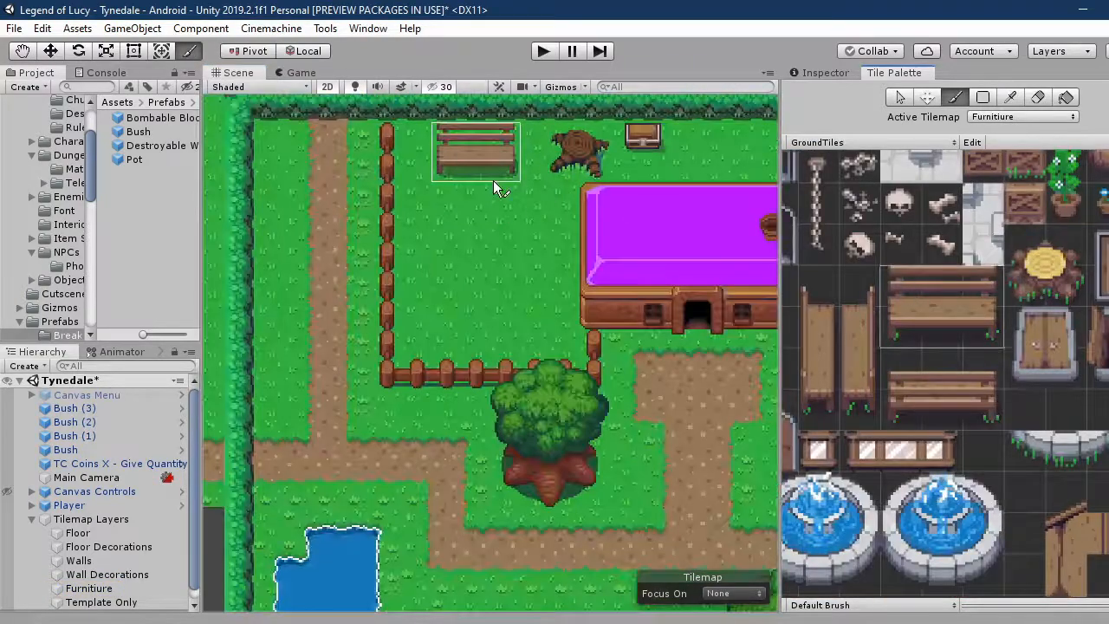
{"action": "left_click", "coordinate": [518, 189]}
Place a round wooden table in the fenced yard with a stool on its west and east sides.
{"action": "scroll", "coordinate": [1018, 345], "scroll_direction": "down", "scroll_amount": 5}
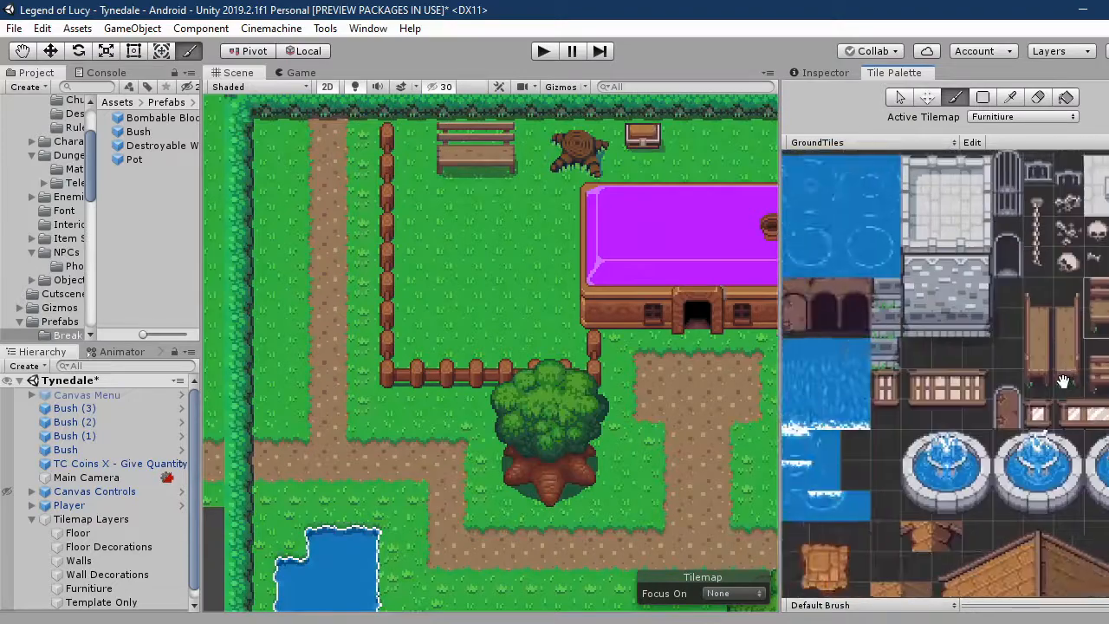
{"action": "mouse_move", "coordinate": [1018, 345]}
{"action": "middle_mouse_down"}
{"action": "mouse_move", "coordinate": [890, 254]}
{"action": "mouse_move", "coordinate": [797, 356]}
{"action": "middle_mouse_up"}
{"action": "left_click_drag", "start_coordinate": [1006, 335], "coordinate": [1043, 372]}
{"action": "left_click", "coordinate": [493, 311]}
{"action": "left_click_drag", "start_coordinate": [1046, 295], "coordinate": [1051, 317]}
{"action": "left_click", "coordinate": [420, 304]}
{"action": "left_click", "coordinate": [547, 302]}
Extend the dirt path farther east beyond the room's east hedge with the Ground Tiles 2 path tile on the Floor tilemap.
{"action": "scroll", "coordinate": [548, 302], "scroll_direction": "down", "scroll_amount": 6}
{"action": "middle_click_drag", "start_coordinate": [632, 352], "coordinate": [445, 265]}
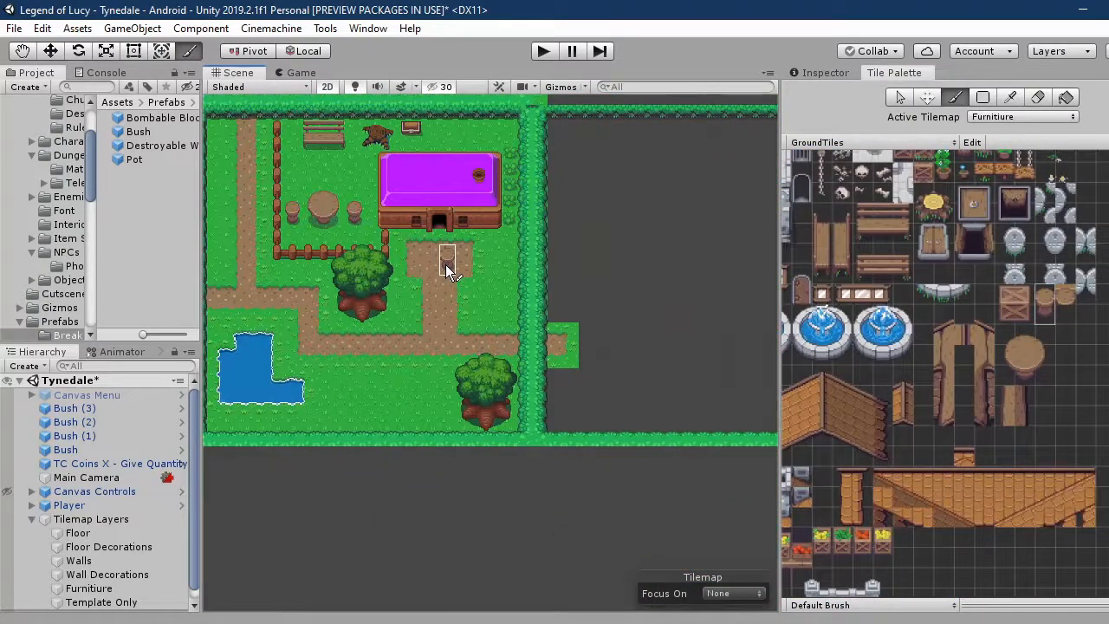
{"action": "left_click", "coordinate": [1032, 116]}
{"action": "left_click", "coordinate": [998, 180]}
{"action": "left_click", "coordinate": [867, 142]}
{"action": "left_click", "coordinate": [831, 184]}
{"action": "scroll", "coordinate": [584, 361], "scroll_direction": "up", "scroll_amount": 3}
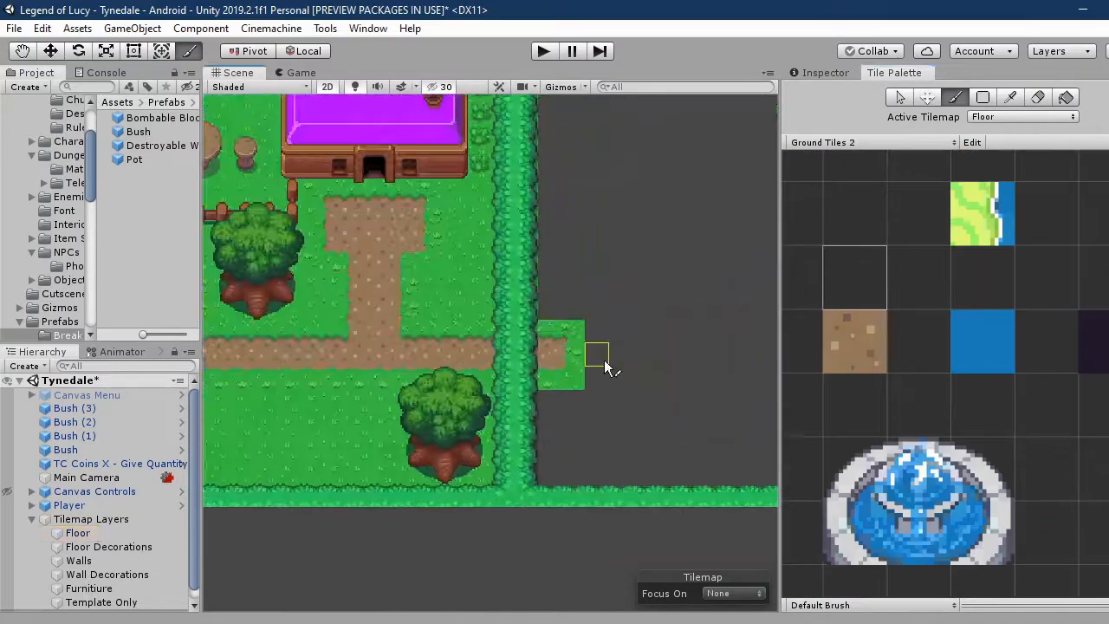
{"action": "key", "text": "u"}
{"action": "left_click_drag", "start_coordinate": [557, 335], "coordinate": [619, 376]}
Hide the Template Only layer and erase the hedge where the dirt path crosses the room's east border on the Walls tilemap.
{"action": "scroll", "coordinate": [520, 333], "scroll_direction": "down", "scroll_amount": 4}
{"action": "left_click", "coordinate": [1020, 116]}
{"action": "left_click", "coordinate": [1000, 213]}
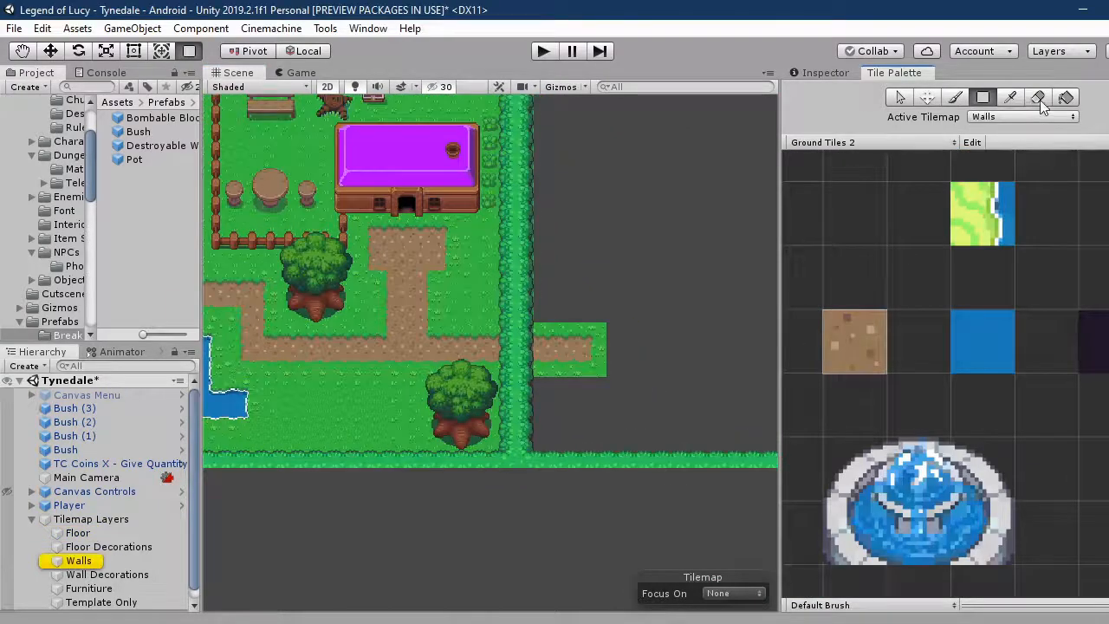
{"action": "left_click", "coordinate": [1038, 99]}
{"action": "scroll", "coordinate": [486, 368], "scroll_direction": "up", "scroll_amount": 6}
{"action": "scroll", "coordinate": [11, 582], "scroll_direction": "down", "scroll_amount": 1}
{"action": "left_click", "coordinate": [7, 593]}
{"action": "left_click_drag", "start_coordinate": [518, 283], "coordinate": [535, 288]}
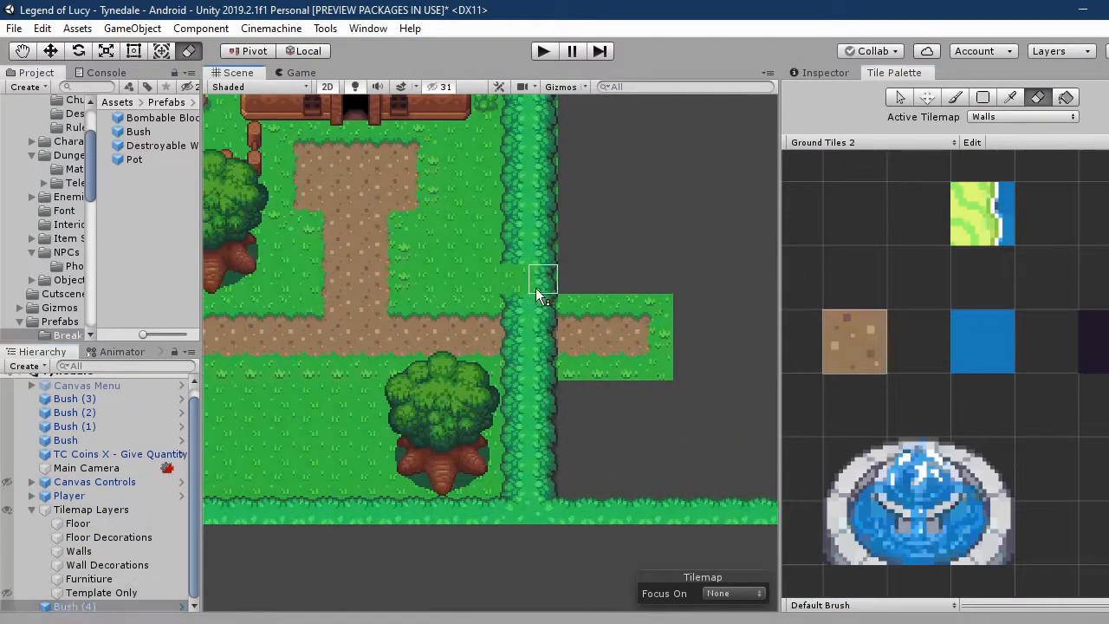
Cap the cut hedge north and south of the path opening with rounded hedge-end tiles from the GroundTiles palette.
{"action": "left_click", "coordinate": [901, 144]}
{"action": "left_click", "coordinate": [907, 199]}
{"action": "scroll", "coordinate": [866, 357], "scroll_direction": "up", "scroll_amount": 5}
{"action": "mouse_move", "coordinate": [839, 357]}
{"action": "left_mouse_down"}
{"action": "mouse_move", "coordinate": [813, 355]}
{"action": "mouse_move", "coordinate": [811, 329]}
{"action": "left_mouse_up"}
{"action": "left_click", "coordinate": [533, 281]}
{"action": "left_click", "coordinate": [533, 398]}
{"action": "scroll", "coordinate": [901, 364], "scroll_direction": "down", "scroll_amount": 3}
Fill plain grass north and south of the path's east end, down to the south hedge, on the Floor tilemap.
{"action": "left_click", "coordinate": [1020, 117]}
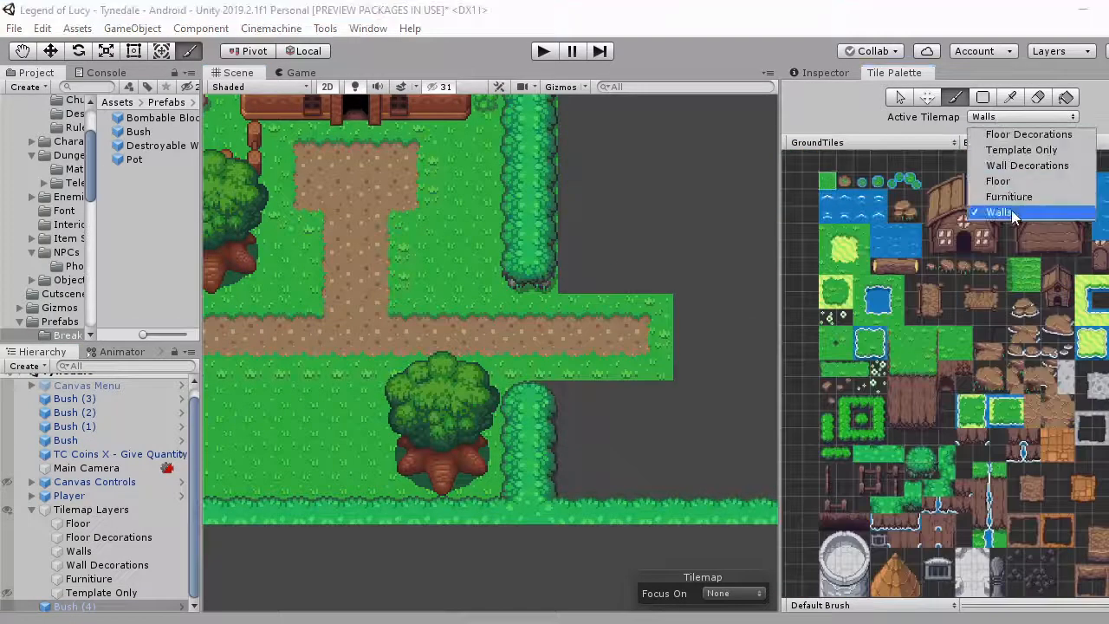
{"action": "left_click", "coordinate": [988, 181]}
{"action": "left_click_drag", "start_coordinate": [565, 431], "coordinate": [598, 452]}
{"action": "key", "text": "u"}
{"action": "left_click_drag", "start_coordinate": [525, 398], "coordinate": [664, 508]}
{"action": "mouse_move", "coordinate": [548, 240]}
{"action": "middle_mouse_down"}
{"action": "mouse_move", "coordinate": [541, 382]}
{"action": "mouse_move", "coordinate": [495, 272]}
{"action": "middle_mouse_up"}
{"action": "scroll", "coordinate": [502, 277], "scroll_direction": "up", "scroll_amount": 1}
{"action": "left_click_drag", "start_coordinate": [518, 313], "coordinate": [605, 313]}
Paint dark grass edge tiles along the north side and northeast corner of the grass patch east of the opening.
{"action": "scroll", "coordinate": [920, 423], "scroll_direction": "up", "scroll_amount": 6}
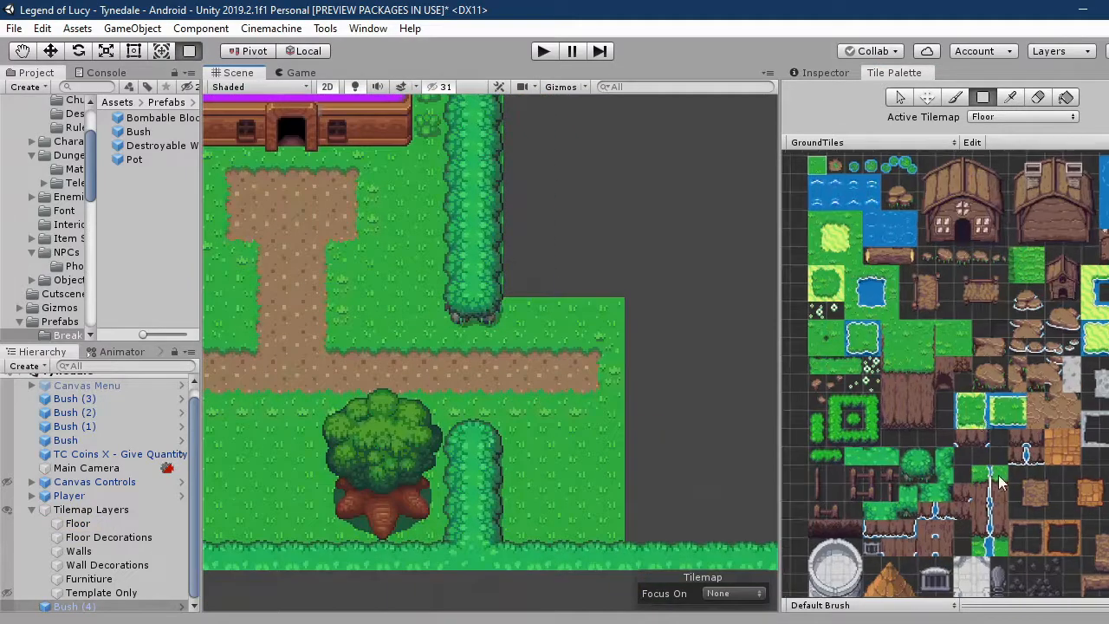
{"action": "left_click", "coordinate": [920, 381]}
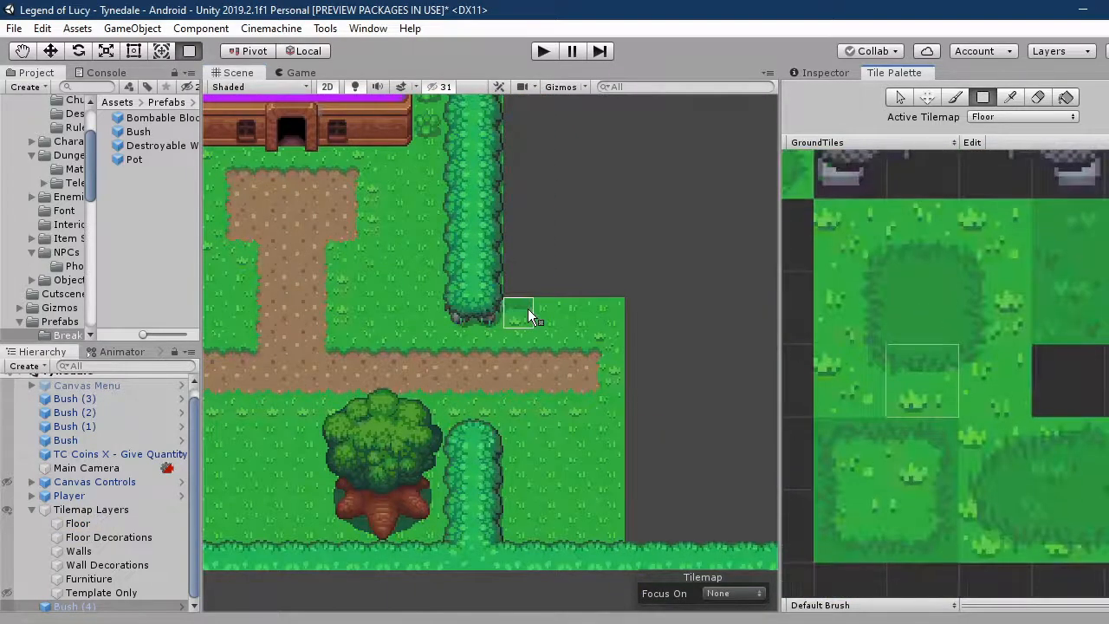
{"action": "left_click_drag", "start_coordinate": [528, 308], "coordinate": [610, 312]}
{"action": "left_click", "coordinate": [920, 452]}
{"action": "left_click", "coordinate": [639, 312]}
Finish the dark grass border around the path's end along its east side, southeast corner and south side.
{"action": "left_click", "coordinate": [839, 326]}
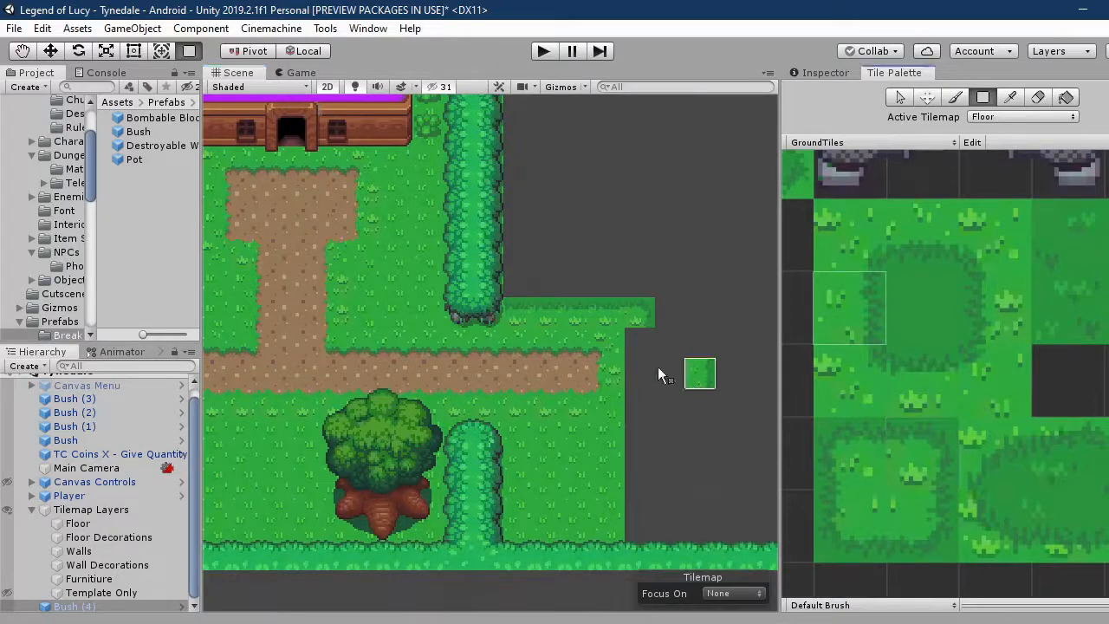
{"action": "left_click_drag", "start_coordinate": [640, 401], "coordinate": [640, 340]}
{"action": "left_click", "coordinate": [913, 533]}
{"action": "left_click", "coordinate": [640, 434]}
{"action": "left_click", "coordinate": [919, 247]}
{"action": "left_click_drag", "start_coordinate": [626, 449], "coordinate": [519, 440]}
Fill a row of dark grass edge tiles along the eastern room's south hedge on the Floor tilemap.
{"action": "left_click_drag", "start_coordinate": [859, 318], "coordinate": [853, 242]}
{"action": "key", "text": "b"}
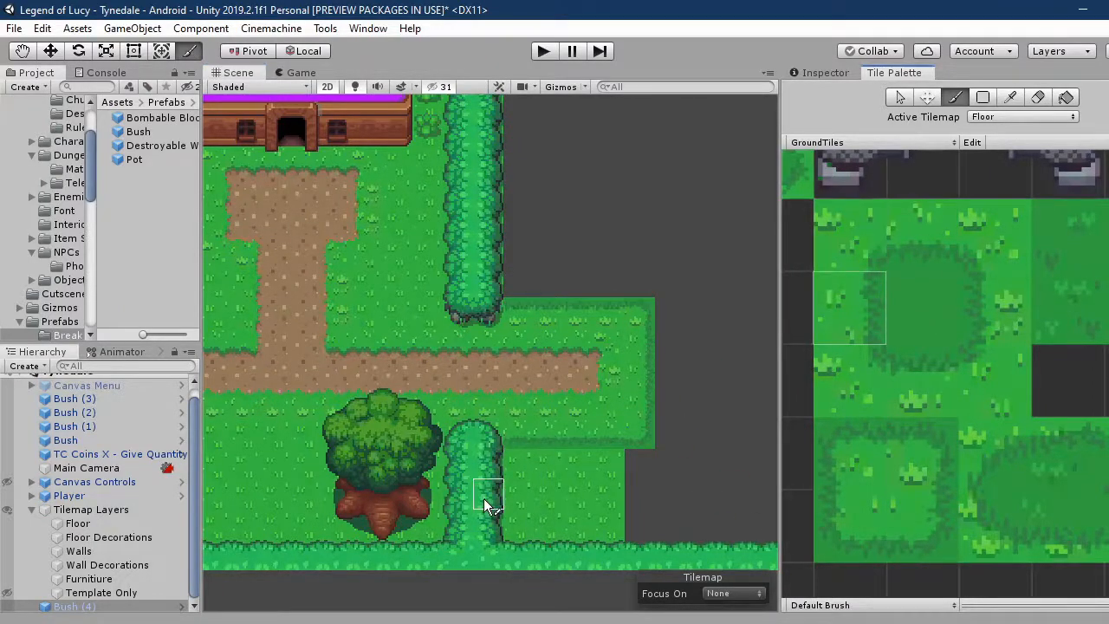
{"action": "left_click", "coordinate": [922, 381]}
{"action": "scroll", "coordinate": [674, 515], "scroll_direction": "down", "scroll_amount": 6}
{"action": "middle_click_drag", "start_coordinate": [671, 507], "coordinate": [340, 432]}
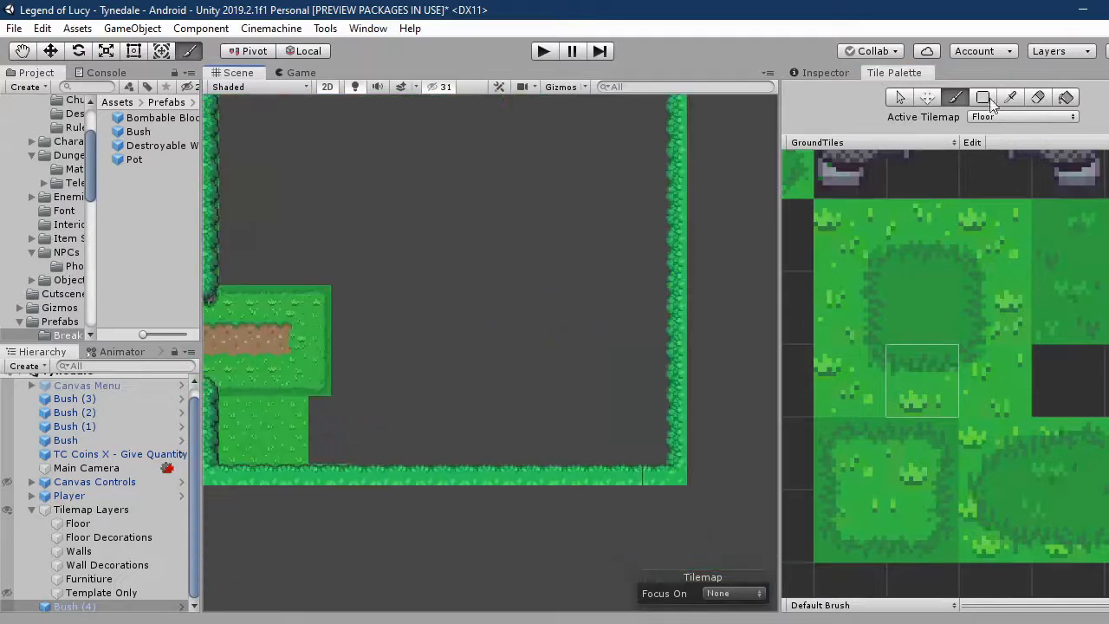
{"action": "left_click", "coordinate": [984, 99]}
{"action": "left_click_drag", "start_coordinate": [365, 475], "coordinate": [664, 479]}
Try to fill a column of grass edge tiles north along the eastern room's west hedge.
{"action": "middle_click_drag", "start_coordinate": [641, 468], "coordinate": [837, 535]}
{"action": "left_click_drag", "start_coordinate": [862, 374], "coordinate": [851, 316]}
{"action": "key", "text": "b"}
{"action": "left_click", "coordinate": [849, 308]}
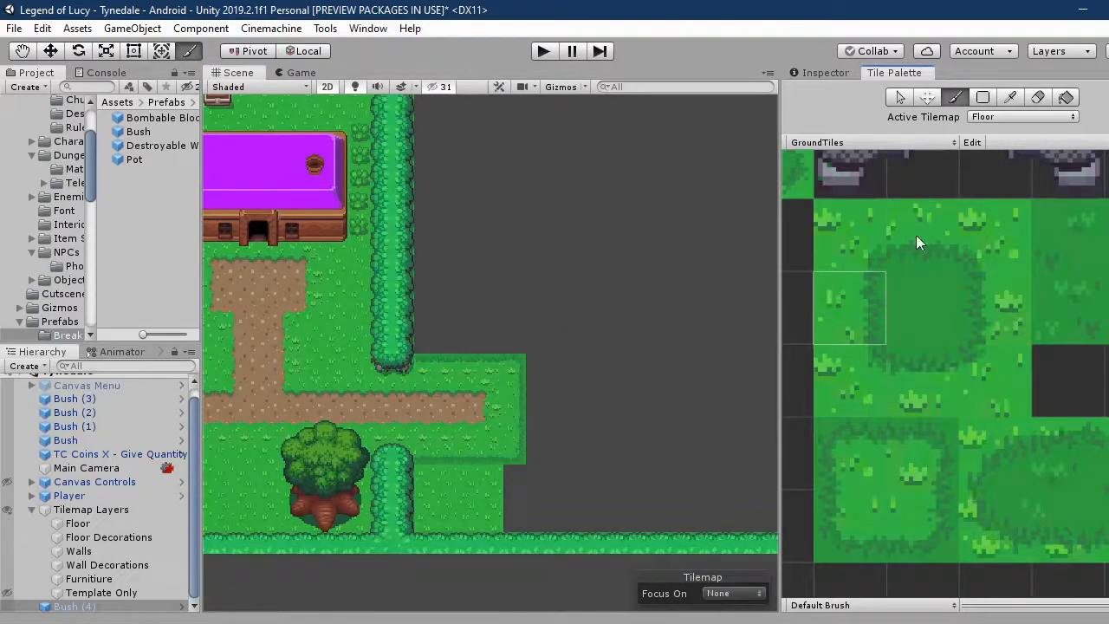
{"action": "key", "text": "u"}
{"action": "middle_click_drag", "start_coordinate": [406, 173], "coordinate": [486, 475]}
{"action": "scroll", "coordinate": [478, 318], "scroll_direction": "down", "scroll_amount": 9}
{"action": "left_click_drag", "start_coordinate": [457, 400], "coordinate": [459, 143]}
{"action": "middle_click_drag", "start_coordinate": [463, 137], "coordinate": [480, 372]}
{"action": "left_click_drag", "start_coordinate": [480, 372], "coordinate": [478, 156]}
Fill dark grass south and east of the path's end, down to the south hedge, on the Floor tilemap.
{"action": "middle_click_drag", "start_coordinate": [537, 581], "coordinate": [485, 130]}
{"action": "scroll", "coordinate": [493, 173], "scroll_direction": "up", "scroll_amount": 7}
{"action": "left_click", "coordinate": [923, 307]}
{"action": "left_click_drag", "start_coordinate": [374, 436], "coordinate": [538, 487]}
{"action": "left_click", "coordinate": [1052, 493]}
{"action": "scroll", "coordinate": [1044, 468], "scroll_direction": "down", "scroll_amount": 3}
{"action": "left_click", "coordinate": [985, 397]}
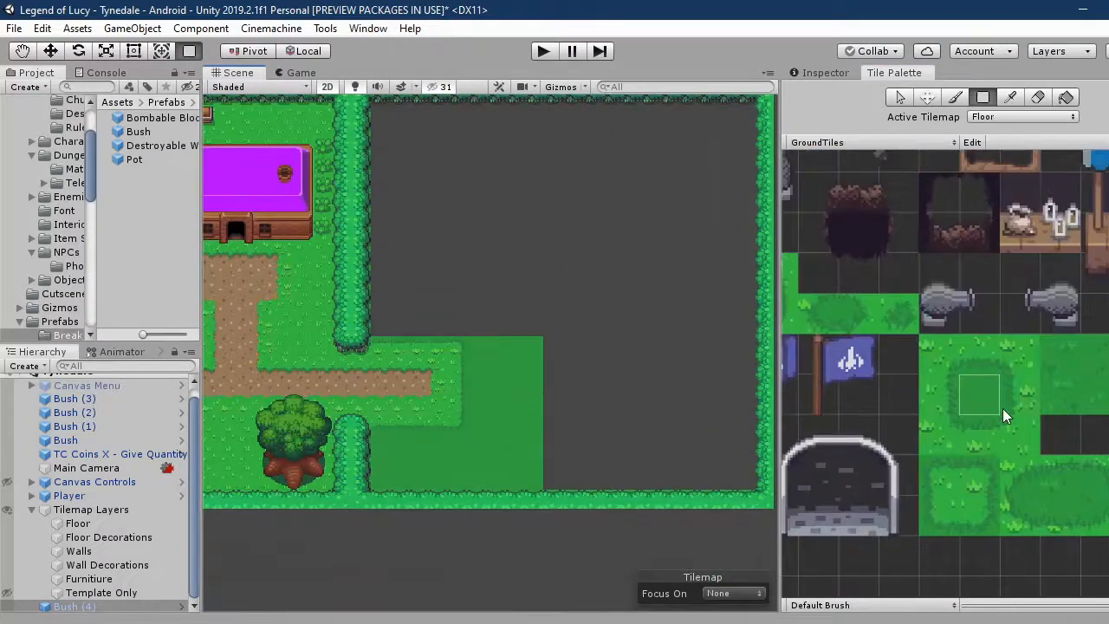
{"action": "left_click_drag", "start_coordinate": [480, 422], "coordinate": [534, 346]}
Fill patterned dark grass over the remaining empty floor of the eastern room on the Floor tilemap.
{"action": "left_click", "coordinate": [1059, 355]}
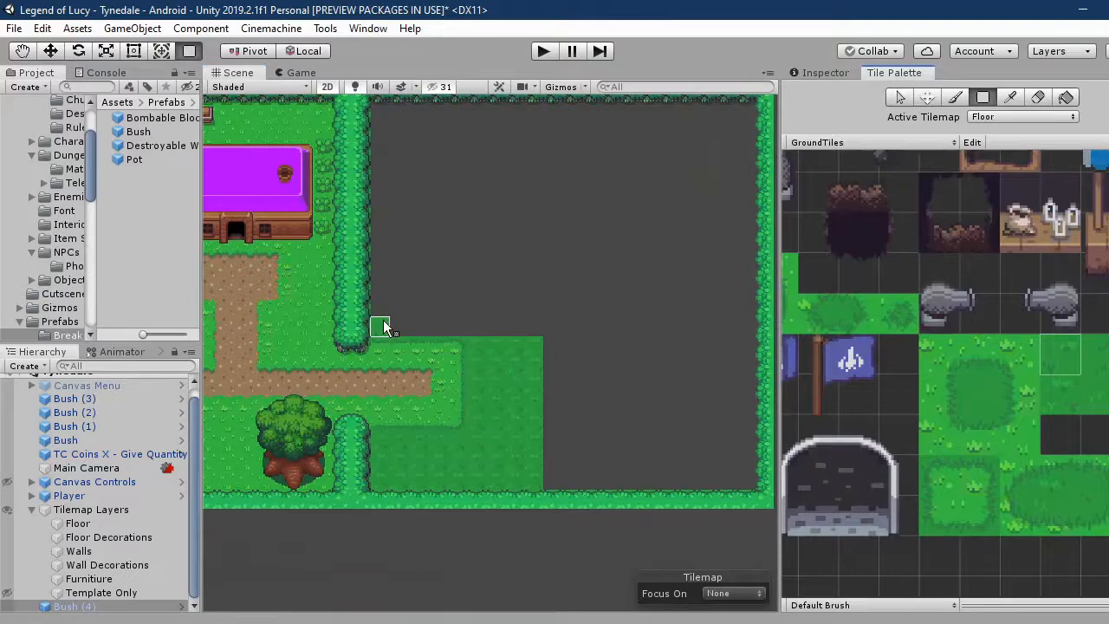
{"action": "left_click_drag", "start_coordinate": [383, 324], "coordinate": [533, 210]}
{"action": "scroll", "coordinate": [541, 314], "scroll_direction": "down", "scroll_amount": 9}
{"action": "left_click_drag", "start_coordinate": [439, 234], "coordinate": [674, 182]}
{"action": "scroll", "coordinate": [660, 215], "scroll_direction": "down", "scroll_amount": 6}
{"action": "left_click_drag", "start_coordinate": [577, 239], "coordinate": [660, 372]}
{"action": "left_click_drag", "start_coordinate": [532, 377], "coordinate": [678, 180]}
Continue the patterned dark grass fill across the hedge-bordered areas further north on the Floor tilemap.
{"action": "middle_click_drag", "start_coordinate": [494, 191], "coordinate": [470, 295]}
{"action": "left_click_drag", "start_coordinate": [470, 288], "coordinate": [650, 132]}
{"action": "middle_click_drag", "start_coordinate": [623, 143], "coordinate": [613, 332]}
{"action": "left_click_drag", "start_coordinate": [457, 317], "coordinate": [638, 179]}
{"action": "left_click_drag", "start_coordinate": [602, 461], "coordinate": [649, 267]}
{"action": "middle_click_drag", "start_coordinate": [480, 149], "coordinate": [478, 360]}
{"action": "left_click_drag", "start_coordinate": [470, 325], "coordinate": [638, 320]}
{"action": "middle_click_drag", "start_coordinate": [582, 469], "coordinate": [520, 135]}
{"action": "scroll", "coordinate": [445, 490], "scroll_direction": "up", "scroll_amount": 10}
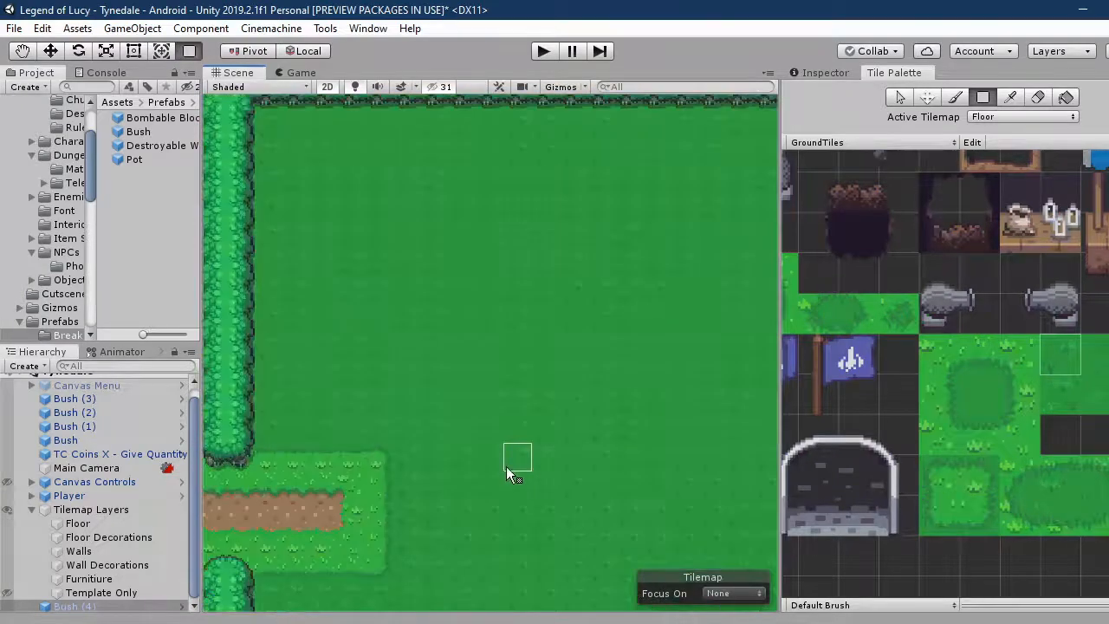
Erase the hedge section blocking the north-south path above the fenced bench garden on the Walls tilemap.
{"action": "scroll", "coordinate": [502, 446], "scroll_direction": "down", "scroll_amount": 20}
{"action": "scroll", "coordinate": [320, 363], "scroll_direction": "up", "scroll_amount": 20}
{"action": "middle_click_drag", "start_coordinate": [320, 364], "coordinate": [685, 476]}
{"action": "left_click", "coordinate": [1093, 394]}
{"action": "left_click", "coordinate": [1038, 98]}
{"action": "middle_click_drag", "start_coordinate": [709, 326], "coordinate": [429, 84]}
{"action": "middle_click_drag", "start_coordinate": [640, 364], "coordinate": [529, 270]}
{"action": "scroll", "coordinate": [529, 269], "scroll_direction": "down", "scroll_amount": 14}
{"action": "scroll", "coordinate": [268, 108], "scroll_direction": "up", "scroll_amount": 6}
{"action": "middle_click_drag", "start_coordinate": [269, 109], "coordinate": [471, 228]}
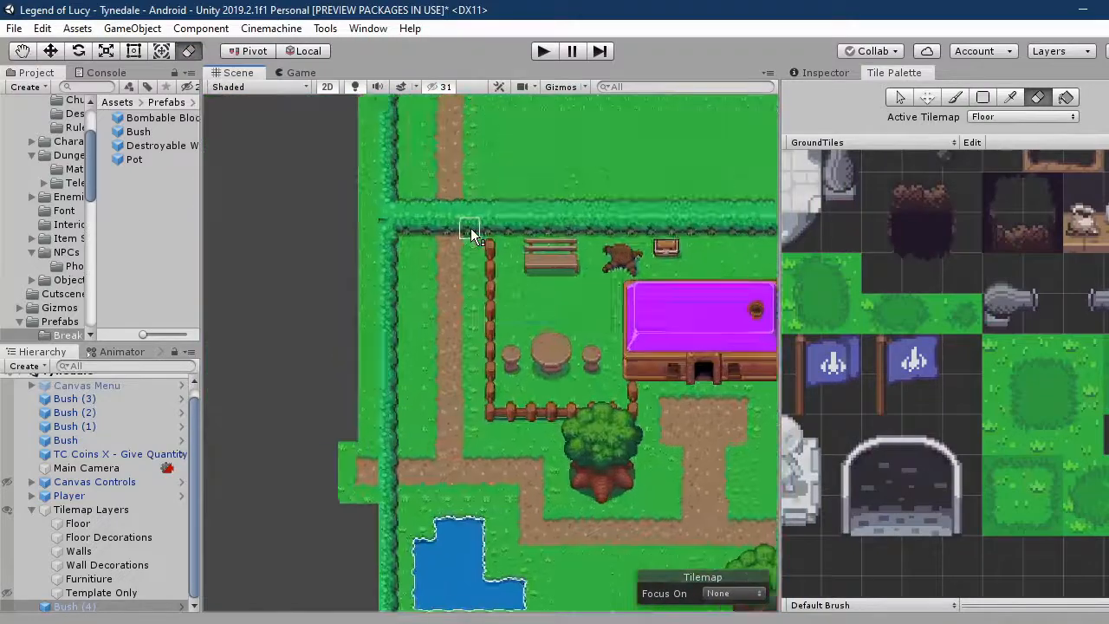
{"action": "scroll", "coordinate": [470, 228], "scroll_direction": "up", "scroll_amount": 5}
{"action": "left_click", "coordinate": [1022, 116]}
{"action": "left_click", "coordinate": [996, 214]}
{"action": "mouse_move", "coordinate": [401, 216]}
{"action": "left_mouse_down"}
{"action": "mouse_move", "coordinate": [446, 191]}
{"action": "mouse_move", "coordinate": [426, 223]}
{"action": "mouse_move", "coordinate": [337, 187]}
{"action": "mouse_move", "coordinate": [342, 227]}
{"action": "left_mouse_up"}
{"action": "scroll", "coordinate": [913, 214], "scroll_direction": "down", "scroll_amount": 2}
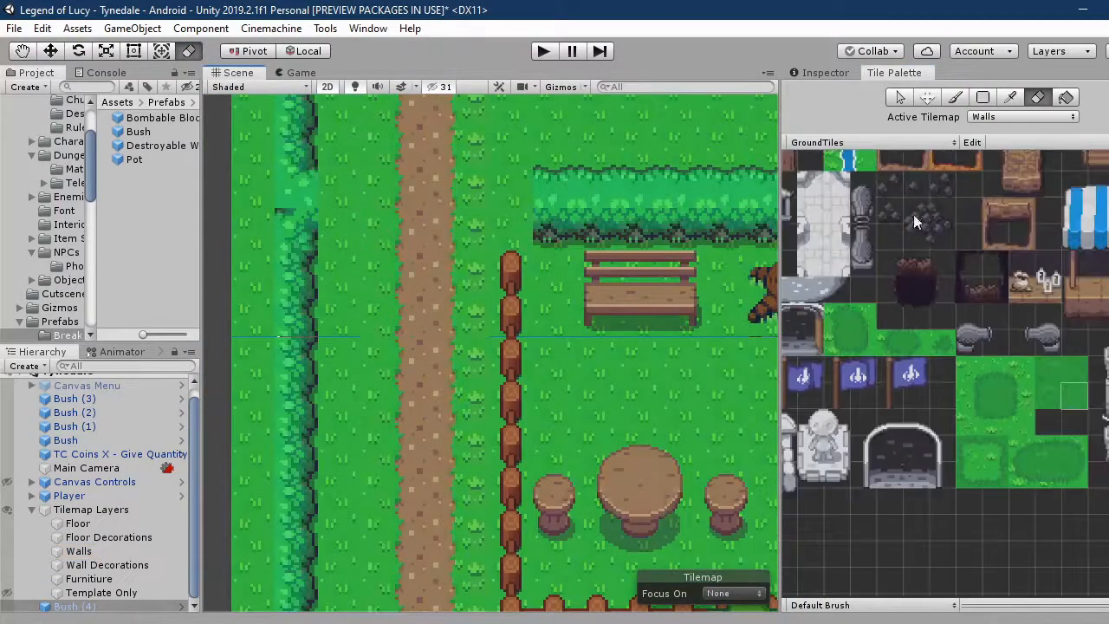
Cap the hedge on both sides of the new path opening with rounded hedge end tiles.
{"action": "left_click", "coordinate": [955, 97]}
{"action": "middle_click_drag", "start_coordinate": [1079, 424], "coordinate": [927, 366]}
{"action": "scroll", "coordinate": [927, 365], "scroll_direction": "down", "scroll_amount": 2}
{"action": "middle_click_drag", "start_coordinate": [815, 200], "coordinate": [952, 452]}
{"action": "middle_click_drag", "start_coordinate": [815, 507], "coordinate": [882, 320]}
{"action": "scroll", "coordinate": [882, 319], "scroll_direction": "up", "scroll_amount": 4}
{"action": "left_click_drag", "start_coordinate": [882, 320], "coordinate": [882, 356]}
{"action": "left_click", "coordinate": [338, 227]}
{"action": "left_click_drag", "start_coordinate": [847, 320], "coordinate": [847, 354]}
{"action": "left_click", "coordinate": [506, 227]}
Open the next hedge crossing further north by placing rounded ends beside the path and erasing the hedge between them.
{"action": "scroll", "coordinate": [529, 362], "scroll_direction": "down", "scroll_amount": 9}
{"action": "middle_click_drag", "start_coordinate": [511, 117], "coordinate": [503, 290]}
{"action": "scroll", "coordinate": [501, 291], "scroll_direction": "up", "scroll_amount": 3}
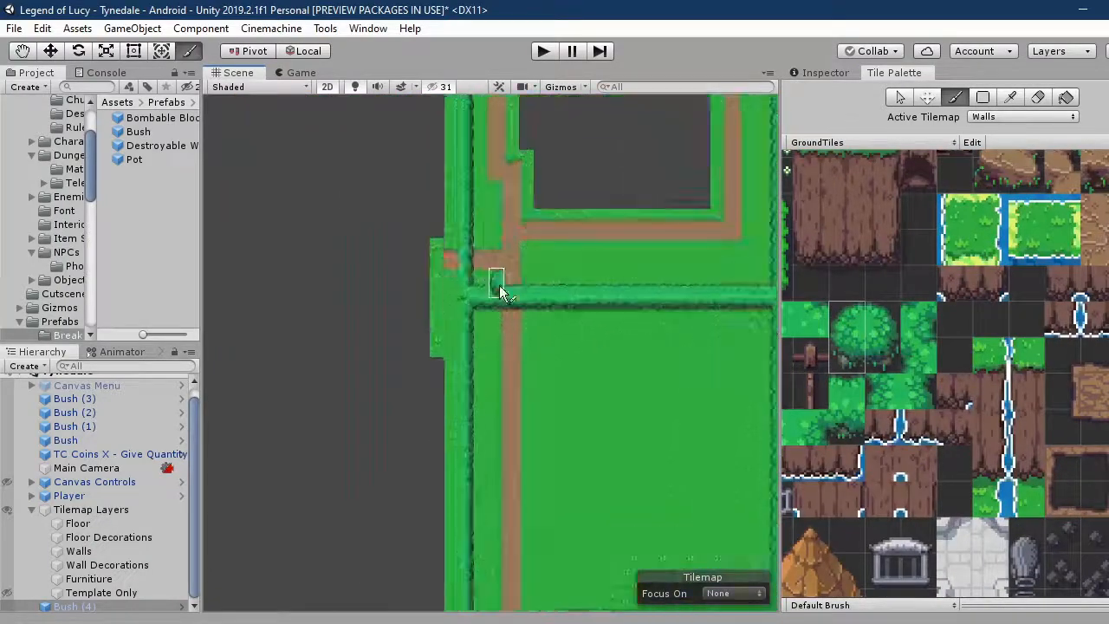
{"action": "scroll", "coordinate": [500, 290], "scroll_direction": "up", "scroll_amount": 5}
{"action": "left_click", "coordinate": [575, 323]}
{"action": "left_click_drag", "start_coordinate": [875, 326], "coordinate": [875, 354]}
{"action": "left_click", "coordinate": [470, 316]}
{"action": "left_click", "coordinate": [1035, 99]}
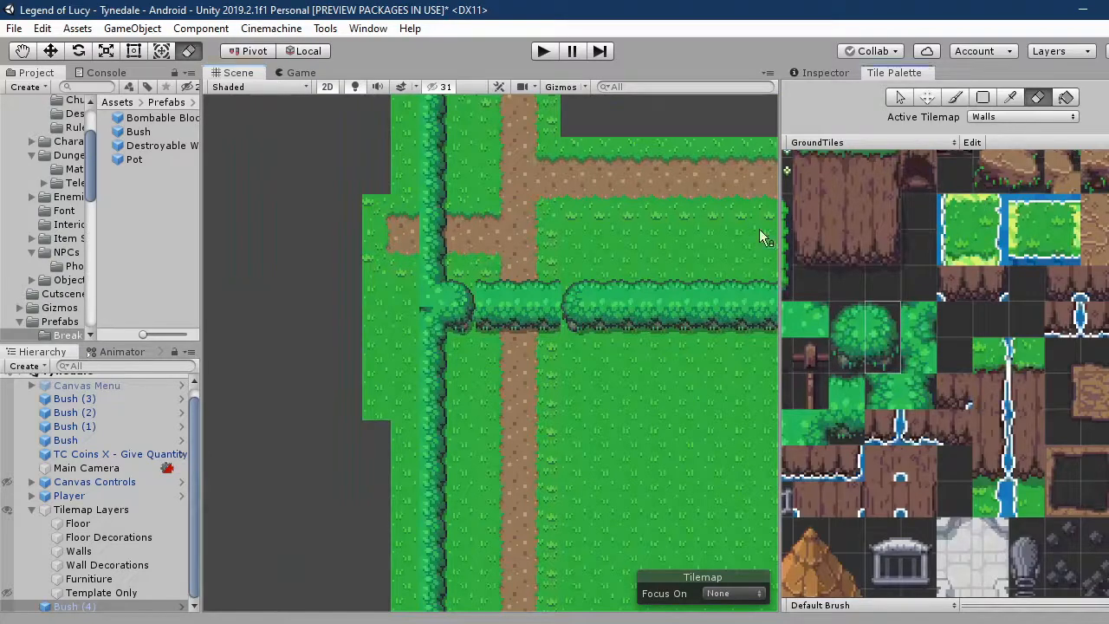
{"action": "left_click_drag", "start_coordinate": [488, 319], "coordinate": [546, 319]}
Open the west hedge where the side path crosses it, with rounded hedge ends above and below the gap.
{"action": "scroll", "coordinate": [502, 355], "scroll_direction": "down", "scroll_amount": 2}
{"action": "left_click_drag", "start_coordinate": [848, 320], "coordinate": [882, 321]}
{"action": "left_click", "coordinate": [447, 286]}
{"action": "left_click_drag", "start_coordinate": [852, 354], "coordinate": [882, 355]}
{"action": "left_click", "coordinate": [447, 219]}
{"action": "left_click", "coordinate": [1035, 98]}
{"action": "left_click_drag", "start_coordinate": [447, 237], "coordinate": [447, 260]}
{"action": "scroll", "coordinate": [516, 299], "scroll_direction": "down", "scroll_amount": 4}
{"action": "middle_click_drag", "start_coordinate": [524, 307], "coordinate": [538, 331]}
{"action": "scroll", "coordinate": [506, 264], "scroll_direction": "up", "scroll_amount": 8}
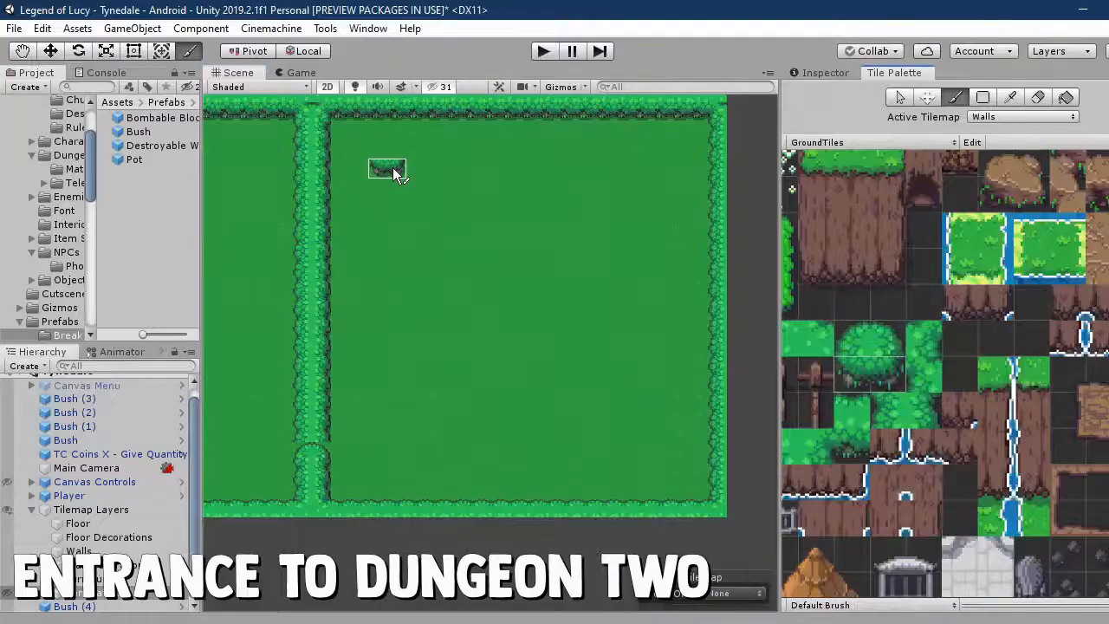
Erase the middle of the vertical hedge dividing the two dark grass rooms, down to its rounded lower end.
{"action": "key", "text": "d"}
{"action": "left_click_drag", "start_coordinate": [328, 232], "coordinate": [325, 424]}
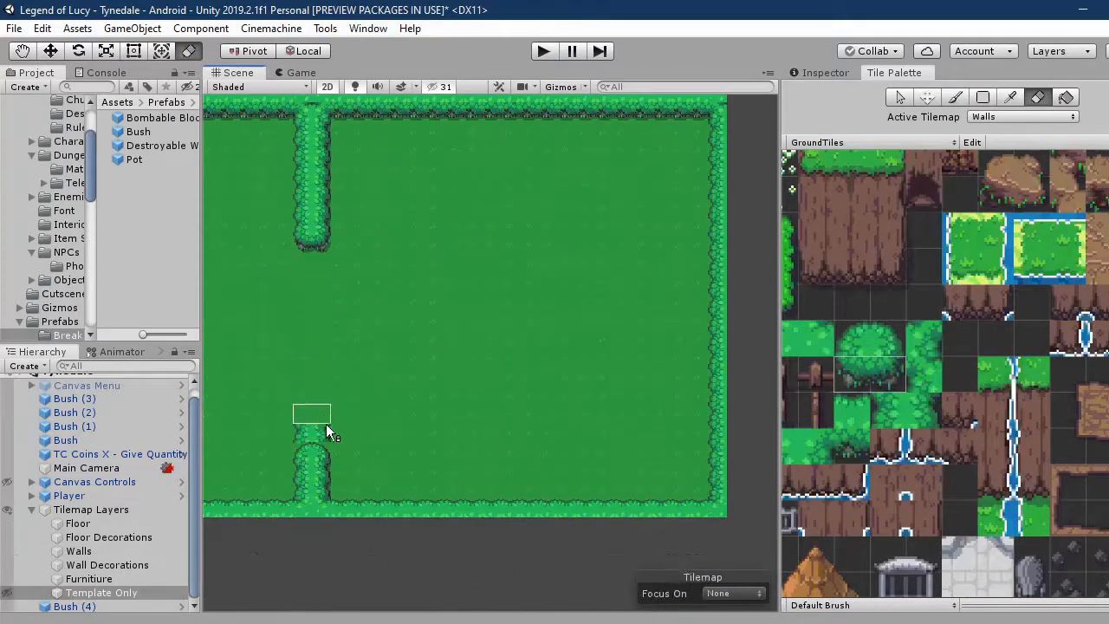
{"action": "scroll", "coordinate": [994, 387], "scroll_direction": "down", "scroll_amount": 3}
Place a snowy pine tree from the Posh House palette in the dark grass area near the opened hedge.
{"action": "left_click", "coordinate": [849, 144]}
{"action": "left_click", "coordinate": [864, 228]}
{"action": "middle_click_drag", "start_coordinate": [1100, 520], "coordinate": [938, 282]}
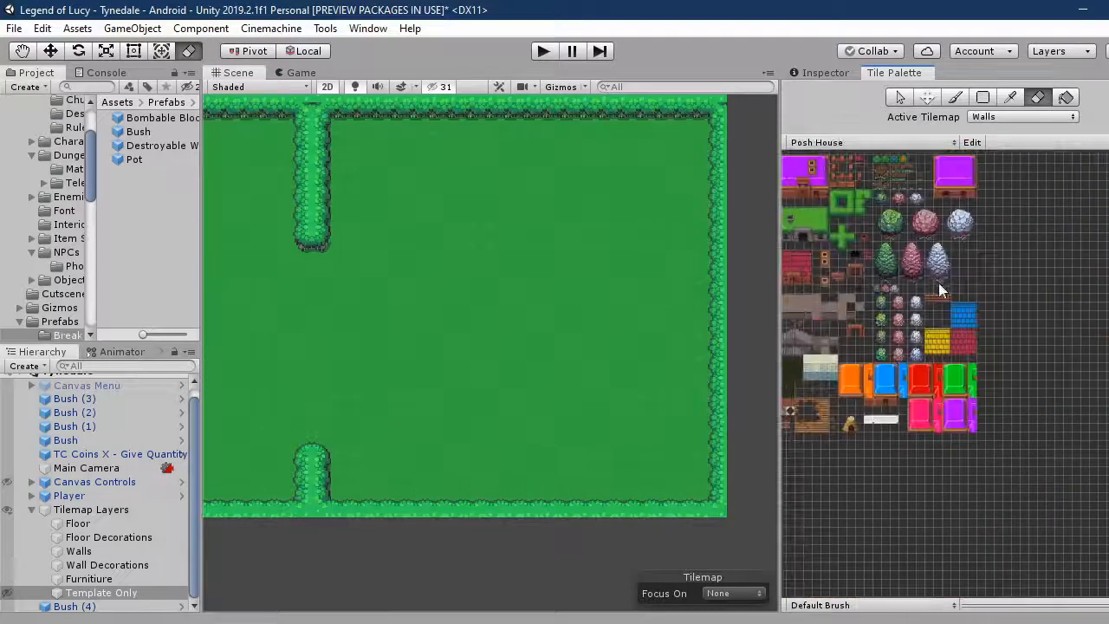
{"action": "left_click_drag", "start_coordinate": [930, 282], "coordinate": [944, 249]}
{"action": "left_click", "coordinate": [415, 401]}
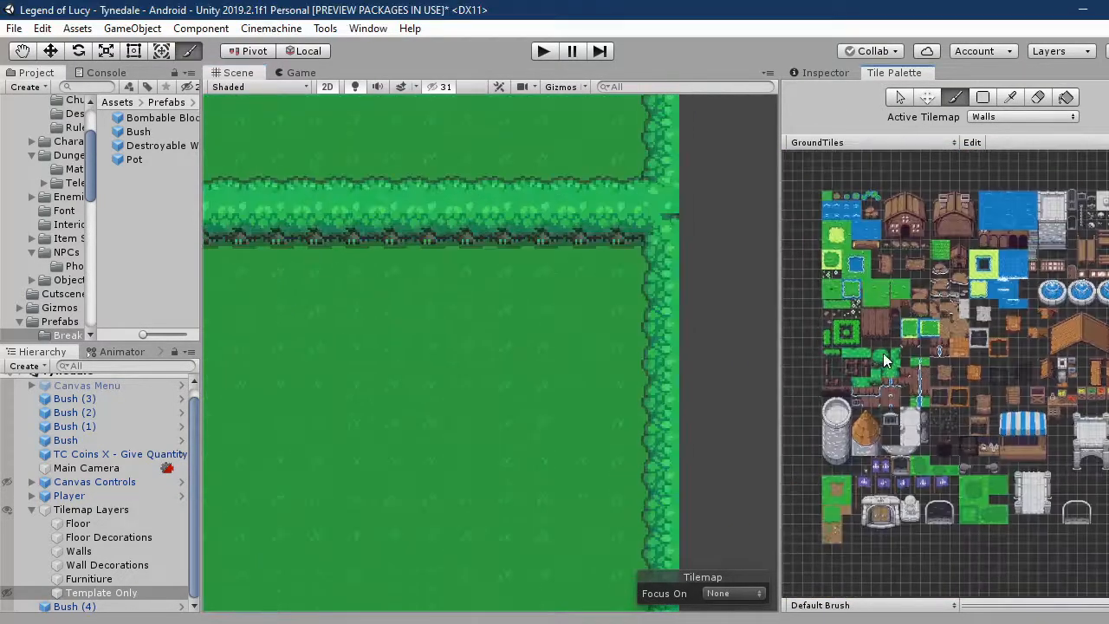
Open the east end of the room's north hedge beside a rounded end tile and patch the east hedge's edge.
{"action": "left_click", "coordinate": [517, 222]}
{"action": "left_click_drag", "start_coordinate": [544, 224], "coordinate": [612, 228], "text": "shift"}
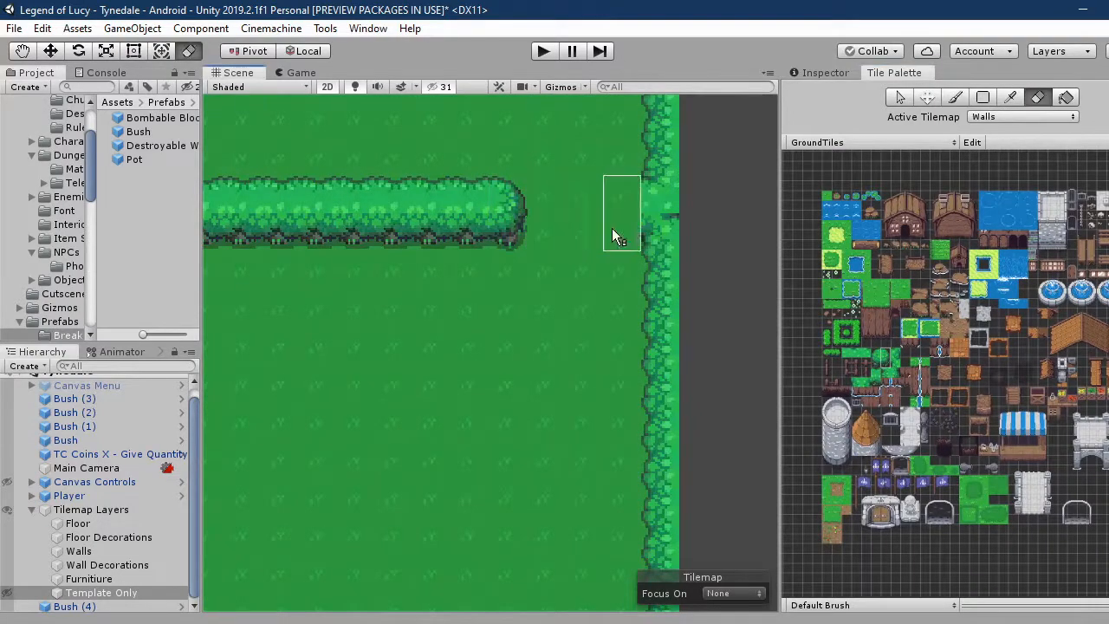
{"action": "scroll", "coordinate": [887, 378], "scroll_direction": "up", "scroll_amount": 5}
{"action": "left_click", "coordinate": [889, 366]}
{"action": "left_click_drag", "start_coordinate": [661, 196], "coordinate": [660, 231]}
{"action": "middle_click_drag", "start_coordinate": [437, 351], "coordinate": [351, 309]}
Paint the east side of a low hedge wall below the rounded hedge end, including its corner and stone base.
{"action": "left_click", "coordinate": [870, 142]}
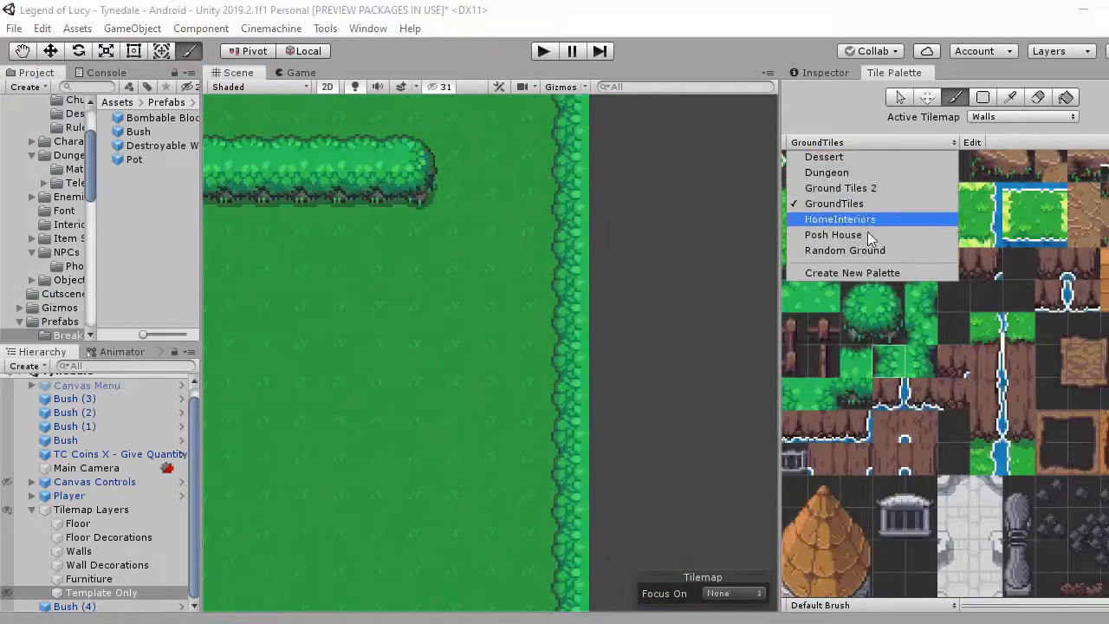
{"action": "left_click", "coordinate": [869, 219]}
{"action": "scroll", "coordinate": [920, 308], "scroll_direction": "up", "scroll_amount": 4}
{"action": "left_click", "coordinate": [920, 324]}
{"action": "left_click_drag", "start_coordinate": [418, 229], "coordinate": [414, 487]}
{"action": "left_click", "coordinate": [920, 378]}
{"action": "left_click", "coordinate": [419, 494]}
{"action": "left_click", "coordinate": [921, 404]}
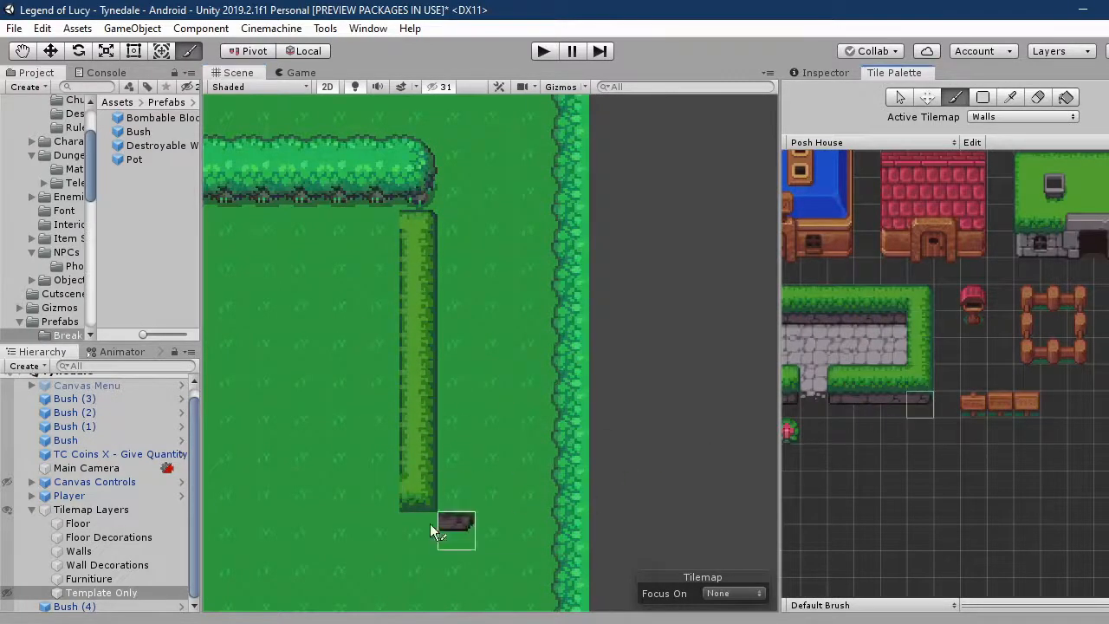
{"action": "left_click", "coordinate": [421, 526]}
Extend the low hedge wall's stone-based south side westward from its southeast corner.
{"action": "middle_click_drag", "start_coordinate": [421, 525], "coordinate": [513, 416]}
{"action": "left_click", "coordinate": [436, 422]}
{"action": "mouse_move", "coordinate": [889, 406]}
{"action": "left_mouse_down"}
{"action": "mouse_move", "coordinate": [867, 404]}
{"action": "mouse_move", "coordinate": [869, 381]}
{"action": "left_mouse_up"}
{"action": "left_click", "coordinate": [362, 421]}
{"action": "left_click", "coordinate": [841, 403]}
{"action": "left_click", "coordinate": [361, 422]}
{"action": "left_click", "coordinate": [399, 386]}
{"action": "left_click", "coordinate": [868, 380]}
{"action": "left_click_drag", "start_coordinate": [437, 389], "coordinate": [468, 390]}
{"action": "scroll", "coordinate": [466, 389], "scroll_direction": "down", "scroll_amount": 6}
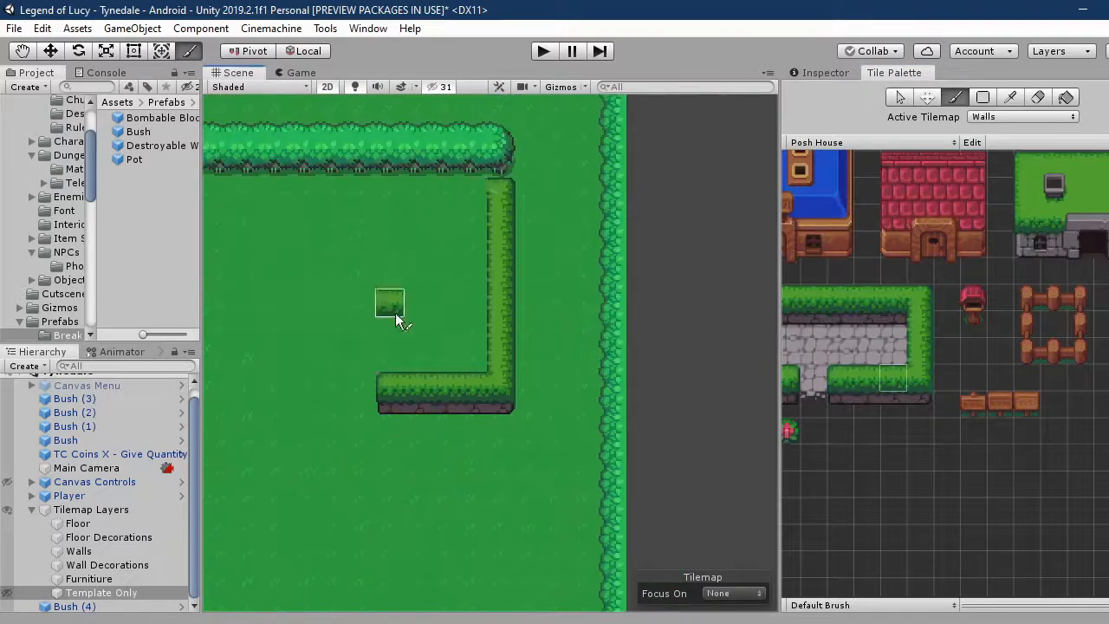
Paint the north hedge wall's eastern tiles and place the grass-roofed stone house beside them.
{"action": "middle_click_drag", "start_coordinate": [395, 312], "coordinate": [452, 383]}
{"action": "left_click_drag", "start_coordinate": [889, 304], "coordinate": [891, 324]}
{"action": "left_click", "coordinate": [893, 299]}
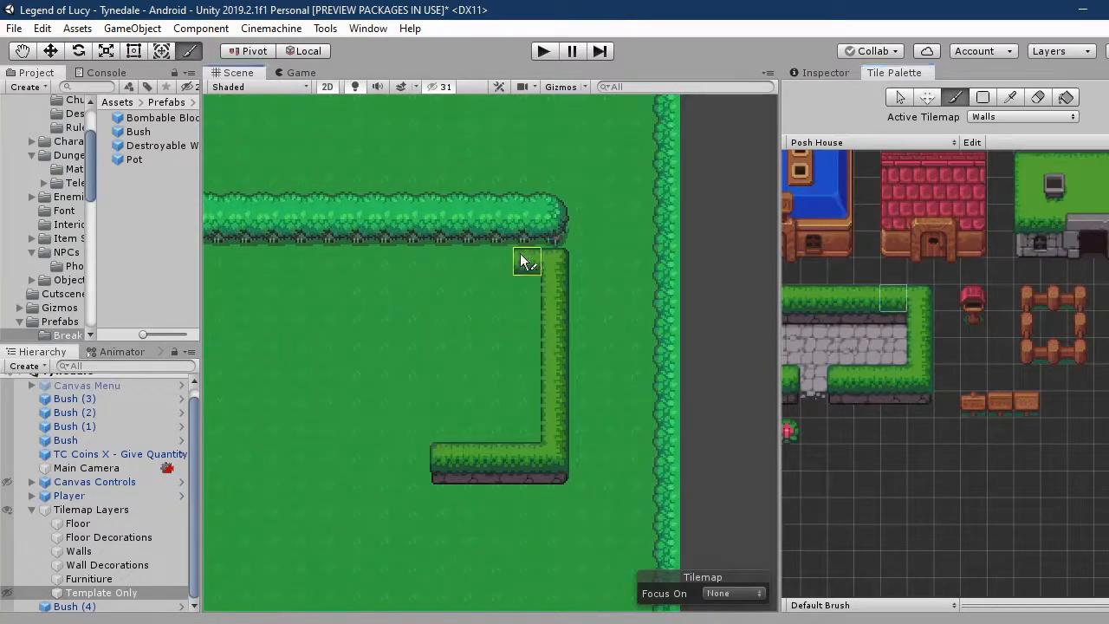
{"action": "left_click_drag", "start_coordinate": [527, 262], "coordinate": [500, 263]}
{"action": "middle_click_drag", "start_coordinate": [1022, 162], "coordinate": [970, 231]}
{"action": "left_click_drag", "start_coordinate": [969, 231], "coordinate": [1102, 315]}
{"action": "left_click", "coordinate": [458, 342]}
Continue the low hedge wall west of the house, around the northwest corner and down the west side.
{"action": "middle_click_drag", "start_coordinate": [797, 406], "coordinate": [927, 352]}
{"action": "left_click", "coordinate": [867, 313]}
{"action": "middle_click_drag", "start_coordinate": [572, 331], "coordinate": [767, 317]}
{"action": "left_click", "coordinate": [789, 314]}
{"action": "left_click", "coordinate": [443, 248]}
{"action": "mouse_move", "coordinate": [499, 248]}
{"action": "left_mouse_down"}
{"action": "mouse_move", "coordinate": [472, 248]}
{"action": "mouse_move", "coordinate": [445, 416]}
{"action": "left_mouse_up"}
Paint the hedge wall's southwest corner and south side, leaving an entrance gap below the house door.
{"action": "left_click", "coordinate": [790, 353]}
{"action": "left_click_drag", "start_coordinate": [790, 395], "coordinate": [814, 419]}
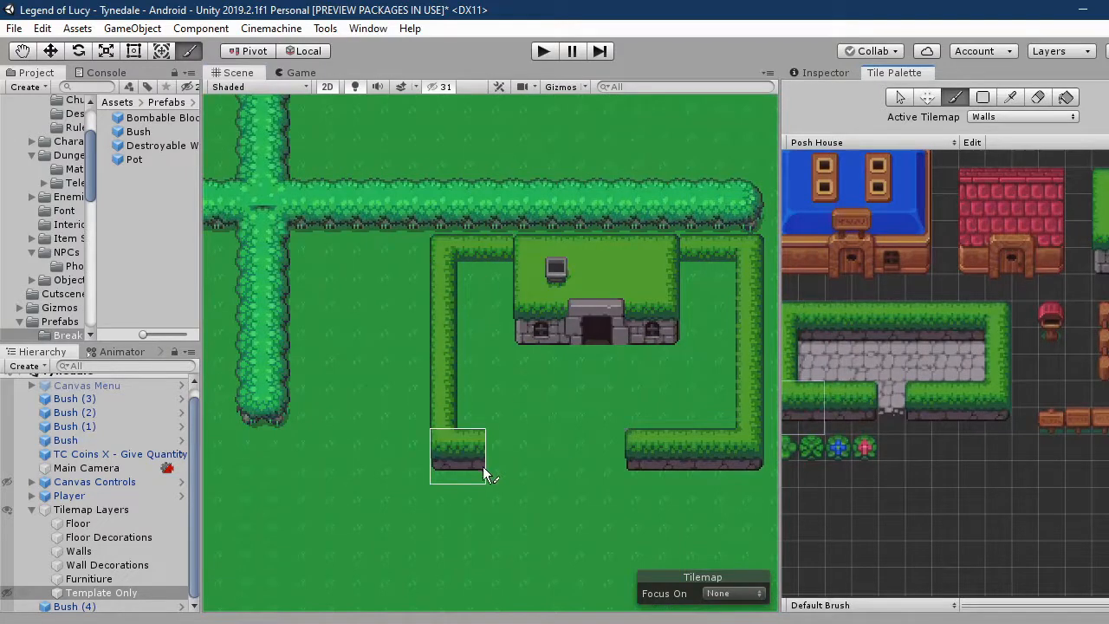
{"action": "left_click", "coordinate": [481, 468]}
{"action": "mouse_move", "coordinate": [863, 393]}
{"action": "left_mouse_down"}
{"action": "mouse_move", "coordinate": [863, 417]}
{"action": "mouse_move", "coordinate": [815, 416]}
{"action": "left_mouse_up"}
{"action": "left_click", "coordinate": [561, 468]}
{"action": "left_click", "coordinate": [499, 463]}
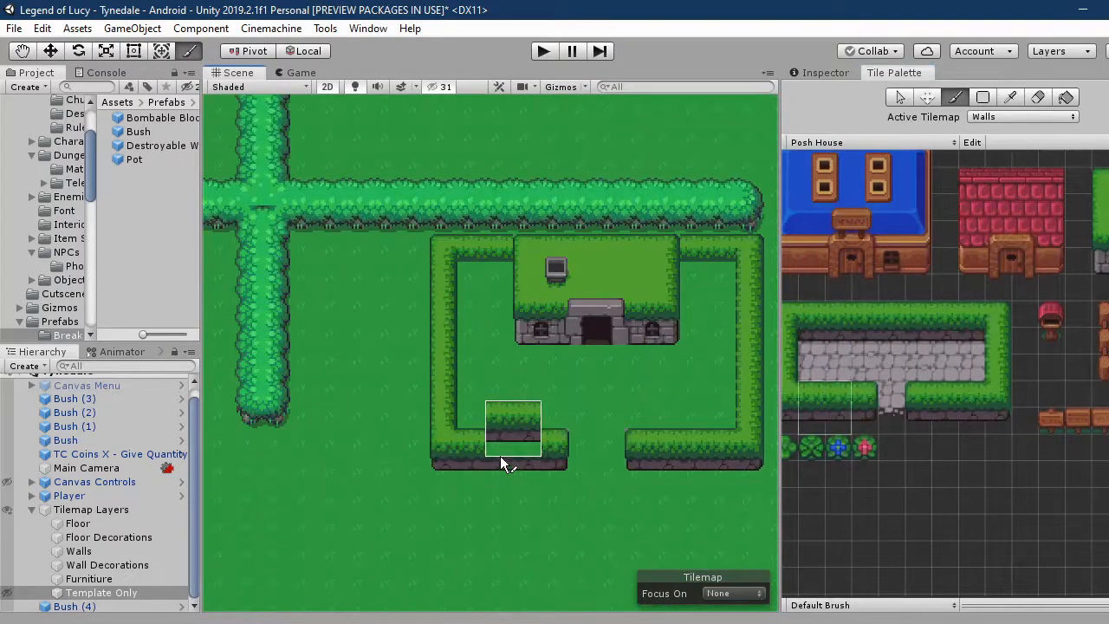
Pave the courtyard around the house with grey stone floor tiles inside the hedge walls.
{"action": "left_click", "coordinate": [812, 342]}
{"action": "left_click", "coordinate": [999, 117]}
{"action": "left_click", "coordinate": [998, 181]}
{"action": "left_click_drag", "start_coordinate": [837, 341], "coordinate": [815, 368]}
{"action": "left_click", "coordinate": [473, 307]}
{"action": "left_click_drag", "start_coordinate": [946, 343], "coordinate": [970, 368]}
{"action": "left_click", "coordinate": [719, 305]}
{"action": "left_click_drag", "start_coordinate": [821, 362], "coordinate": [970, 371]}
{"action": "left_click_drag", "start_coordinate": [624, 322], "coordinate": [708, 416]}
{"action": "middle_click_drag", "start_coordinate": [708, 416], "coordinate": [706, 368]}
Pave the courtyard's south entrance gap and add the ragged stone edge on the Floor Decorations tilemap.
{"action": "left_click_drag", "start_coordinate": [891, 396], "coordinate": [890, 419]}
{"action": "left_click", "coordinate": [891, 397]}
{"action": "left_click_drag", "start_coordinate": [588, 398], "coordinate": [609, 395]}
{"action": "left_click", "coordinate": [1022, 117]}
{"action": "left_click", "coordinate": [1029, 135]}
{"action": "middle_click_drag", "start_coordinate": [577, 424], "coordinate": [530, 320]}
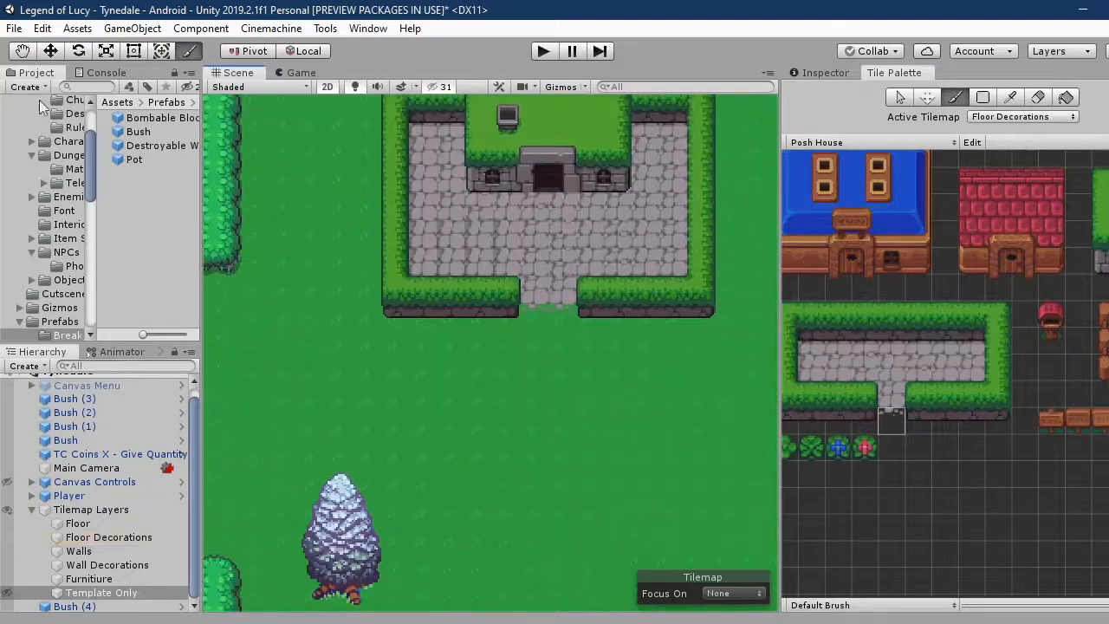
Fill a vertical wooden fence from the courtyard's southwest corner to the south hedge, using GroundTiles on the Floor Decorations tilemap.
{"action": "left_click", "coordinate": [858, 142]}
{"action": "left_click", "coordinate": [852, 203]}
{"action": "scroll", "coordinate": [888, 336], "scroll_direction": "up", "scroll_amount": 3}
{"action": "left_click", "coordinate": [1022, 117]}
{"action": "left_click", "coordinate": [1023, 201]}
{"action": "middle_click_drag", "start_coordinate": [395, 317], "coordinate": [395, 243]}
{"action": "left_click", "coordinate": [982, 97]}
{"action": "left_click_drag", "start_coordinate": [395, 270], "coordinate": [395, 544]}
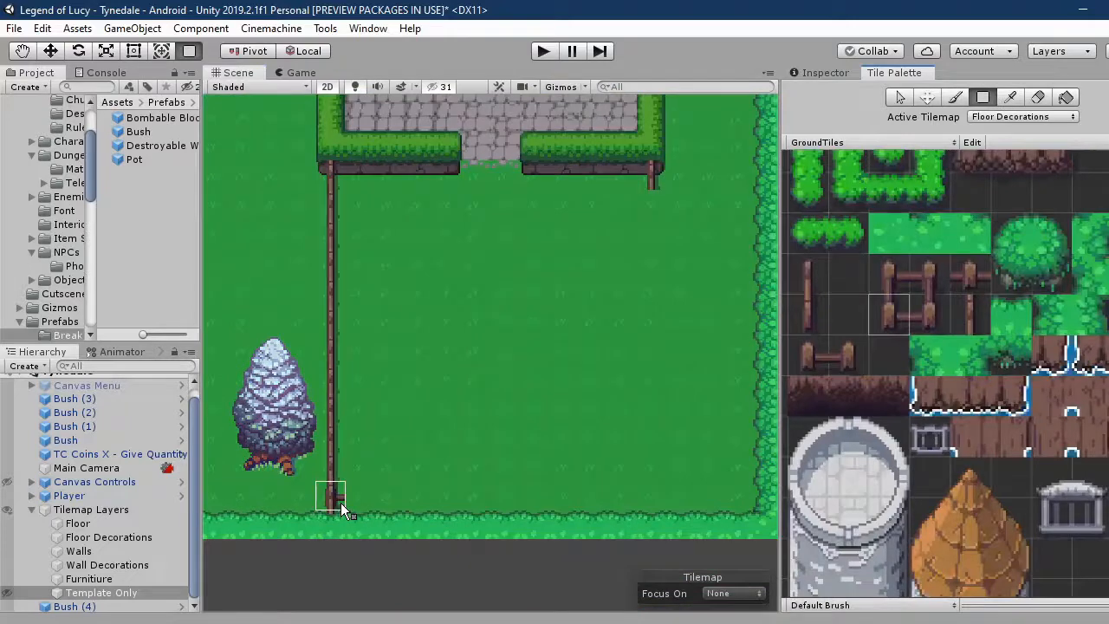
Build the western horizontal fence from a junction on the long vertical fence, with middle posts and an end post beside the path opening.
{"action": "left_click", "coordinate": [332, 352]}
{"action": "left_click", "coordinate": [967, 275]}
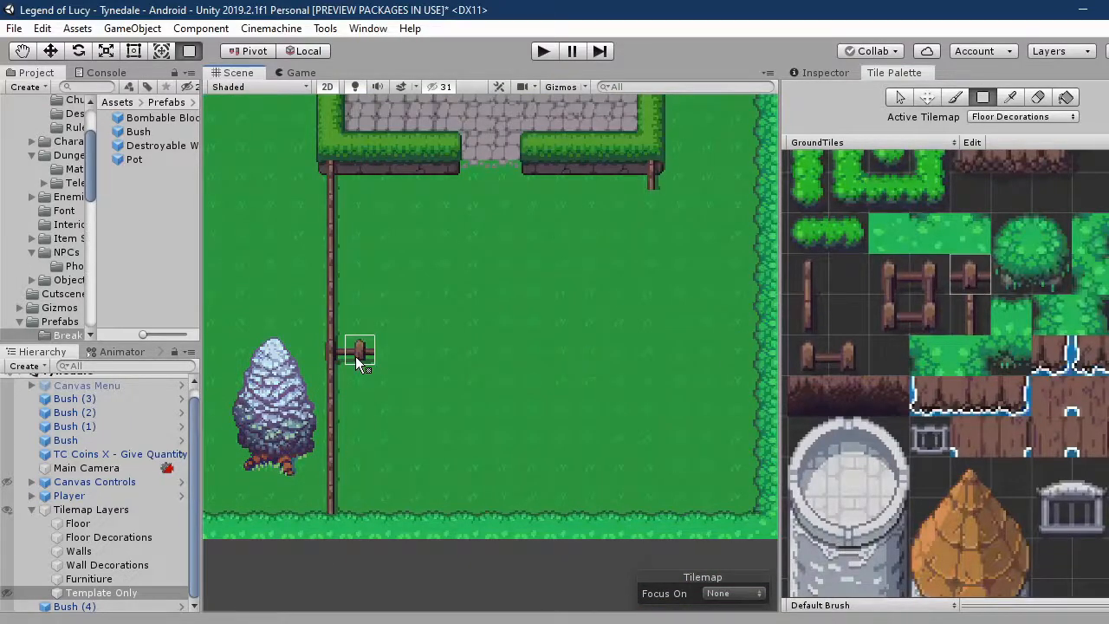
{"action": "left_click_drag", "start_coordinate": [356, 358], "coordinate": [444, 359]}
{"action": "left_click", "coordinate": [848, 356]}
{"action": "left_click", "coordinate": [447, 357]}
Build the matching eastern fence with an end post, middle posts and a corner, and run its vertical side up to the courtyard hedge.
{"action": "left_click", "coordinate": [808, 356]}
{"action": "left_click", "coordinate": [534, 355]}
{"action": "left_click", "coordinate": [967, 276]}
{"action": "left_click_drag", "start_coordinate": [563, 352], "coordinate": [623, 351]}
{"action": "left_click", "coordinate": [929, 314]}
{"action": "left_click", "coordinate": [656, 347]}
{"action": "left_click", "coordinate": [967, 314]}
{"action": "left_click_drag", "start_coordinate": [655, 207], "coordinate": [655, 324]}
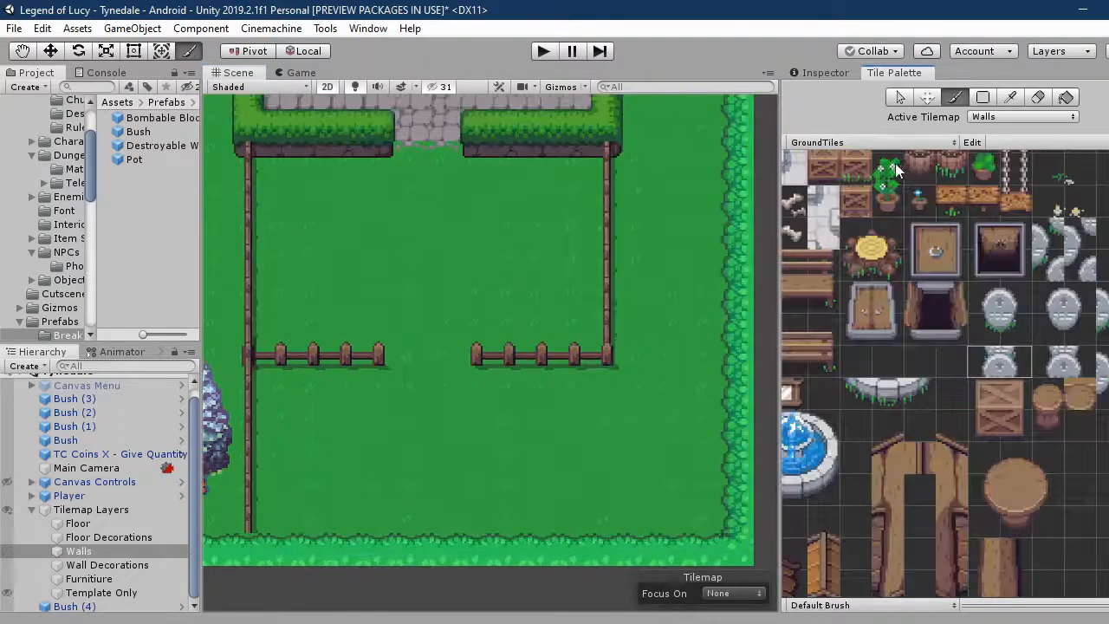
Paint four columns of overlapping gravestone tiles on the Walls tilemap, two on each side of the path inside the fences.
{"action": "left_click", "coordinate": [506, 192]}
{"action": "left_click", "coordinate": [570, 195]}
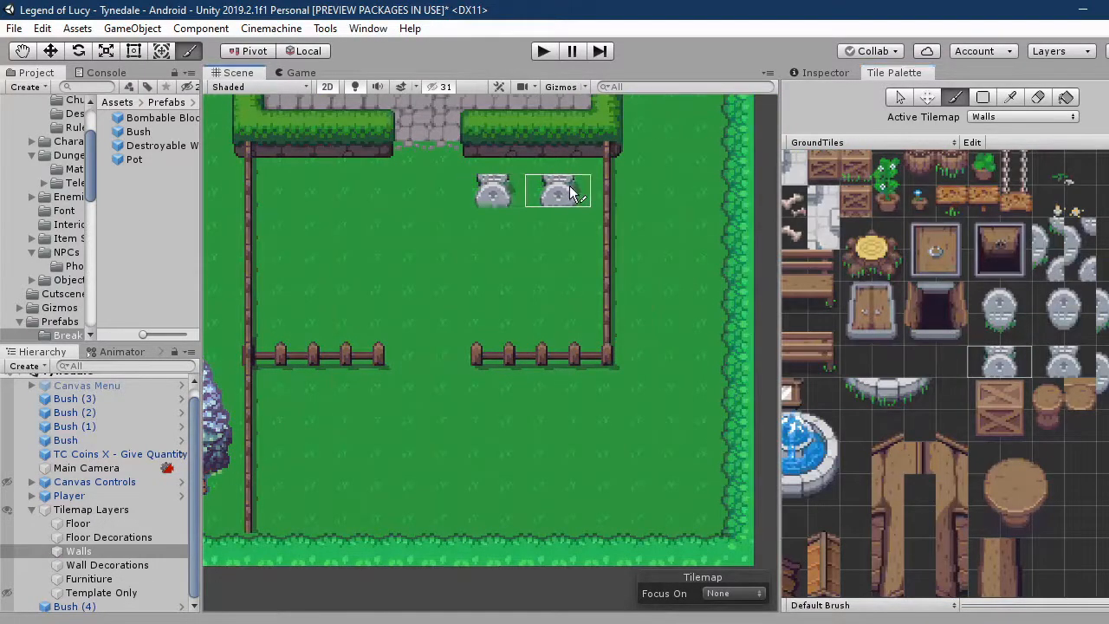
{"action": "left_click", "coordinate": [511, 226]}
{"action": "left_click", "coordinate": [569, 227]}
{"action": "left_click", "coordinate": [520, 260]}
{"action": "left_click", "coordinate": [568, 260]}
{"action": "left_click", "coordinate": [511, 293]}
{"action": "left_click", "coordinate": [567, 298]}
{"action": "left_click", "coordinate": [375, 295]}
{"action": "left_click_drag", "start_coordinate": [316, 295], "coordinate": [319, 267]}
Cap the four gravestone columns with rounded headstone tops on the Furniture tilemap, just below the hedge wall.
{"action": "left_click", "coordinate": [998, 301]}
{"action": "left_click", "coordinate": [1021, 117]}
{"action": "left_click", "coordinate": [1005, 157]}
{"action": "left_click", "coordinate": [314, 167]}
{"action": "left_click", "coordinate": [386, 169]}
{"action": "left_click", "coordinate": [507, 168]}
{"action": "left_click", "coordinate": [572, 167]}
Finish the lower end of all four gravestone columns with the headstone base tile.
{"action": "left_click", "coordinate": [1000, 334]}
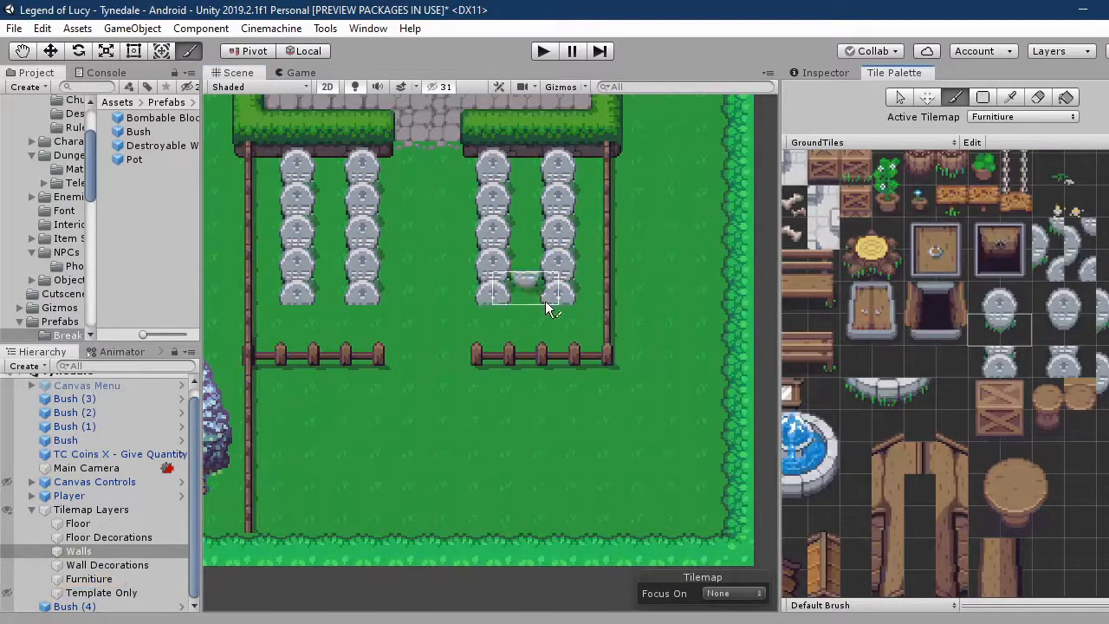
{"action": "left_click", "coordinate": [572, 313]}
{"action": "left_click", "coordinate": [509, 315]}
{"action": "left_click", "coordinate": [378, 321]}
{"action": "left_click", "coordinate": [319, 325]}
Switch to the Posh House palette and place a round pink tree in front of the eastern fence's corner.
{"action": "scroll", "coordinate": [1022, 373], "scroll_direction": "down", "scroll_amount": 3}
{"action": "left_click", "coordinate": [881, 144]}
{"action": "left_click", "coordinate": [886, 236]}
{"action": "scroll", "coordinate": [970, 297], "scroll_direction": "up", "scroll_amount": 3}
{"action": "left_click", "coordinate": [963, 297]}
{"action": "left_click", "coordinate": [598, 456]}
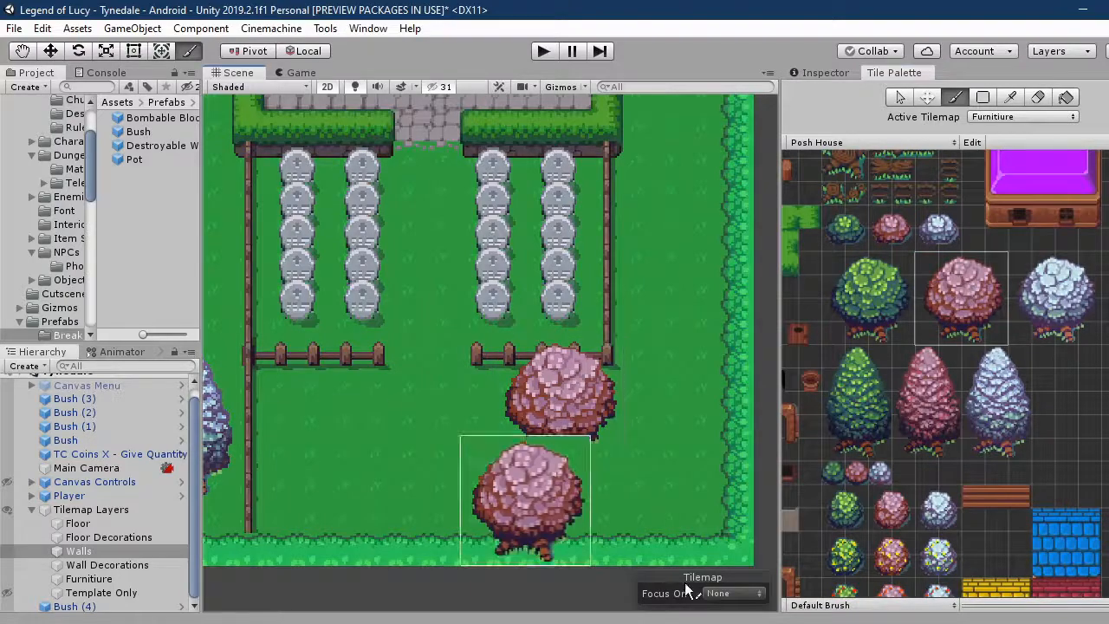
Place a tree stump on the grass just east of the courtyard's southeast hedge corner.
{"action": "middle_click_drag", "start_coordinate": [817, 355], "coordinate": [844, 496]}
{"action": "left_click_drag", "start_coordinate": [859, 286], "coordinate": [883, 310]}
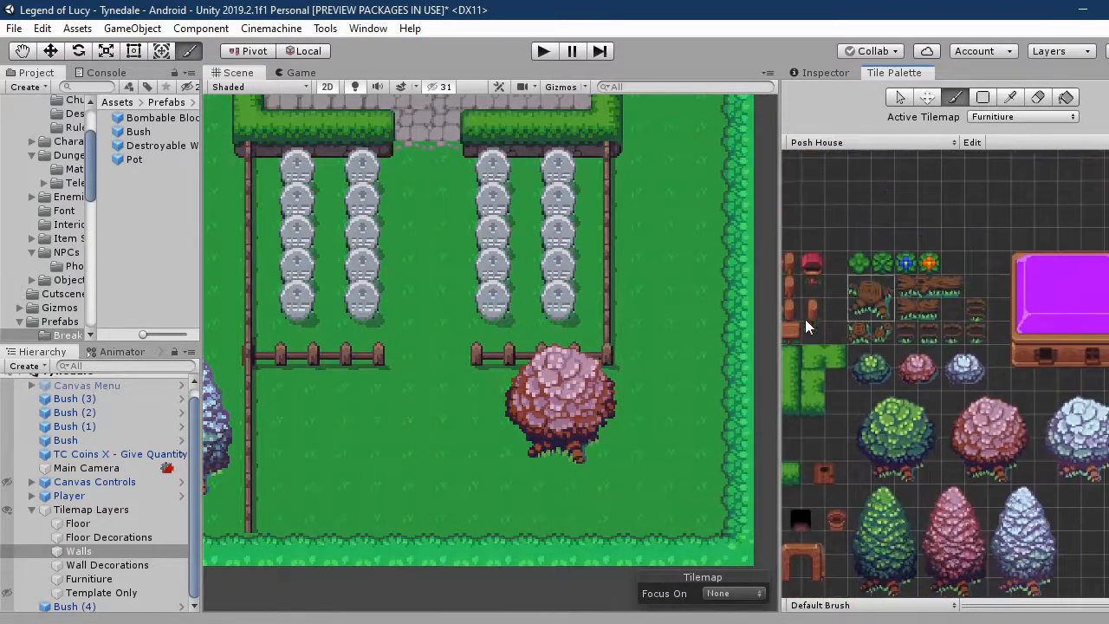
{"action": "middle_click_drag", "start_coordinate": [670, 100], "coordinate": [540, 272]}
{"action": "left_click", "coordinate": [543, 303]}
Place a round green tree by the courtyard's southwest hedge corner and a round pink tree on the grass northwest of it.
{"action": "middle_click_drag", "start_coordinate": [350, 450], "coordinate": [433, 373]}
{"action": "scroll", "coordinate": [433, 374], "scroll_direction": "down", "scroll_amount": 3}
{"action": "middle_click_drag", "start_coordinate": [355, 296], "coordinate": [551, 305]}
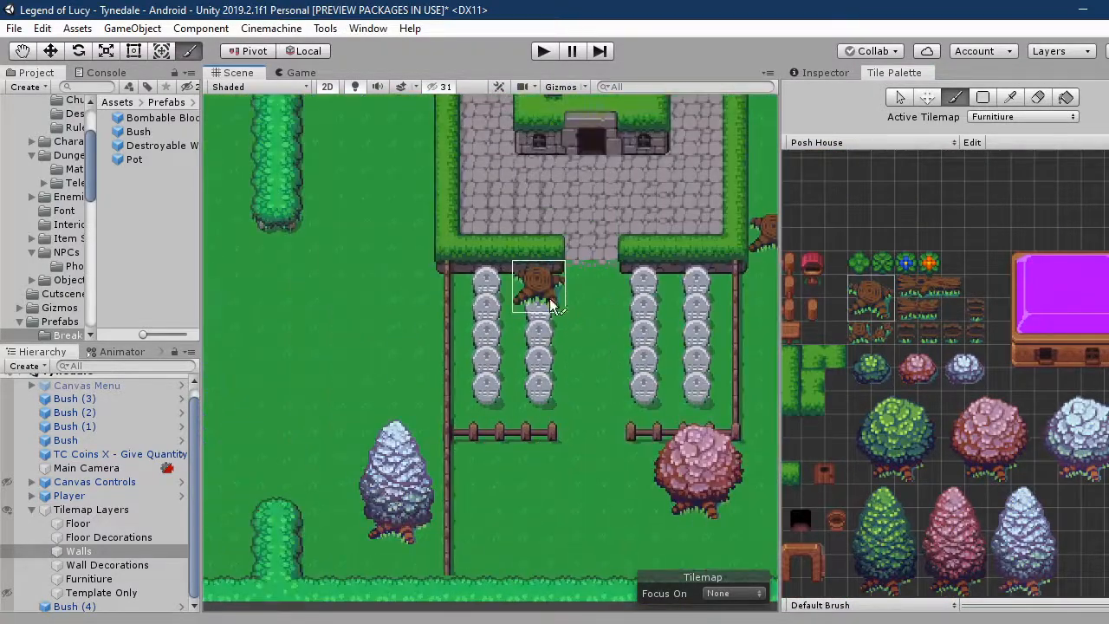
{"action": "left_click", "coordinate": [875, 416]}
{"action": "left_click", "coordinate": [444, 253]}
{"action": "left_click", "coordinate": [988, 425]}
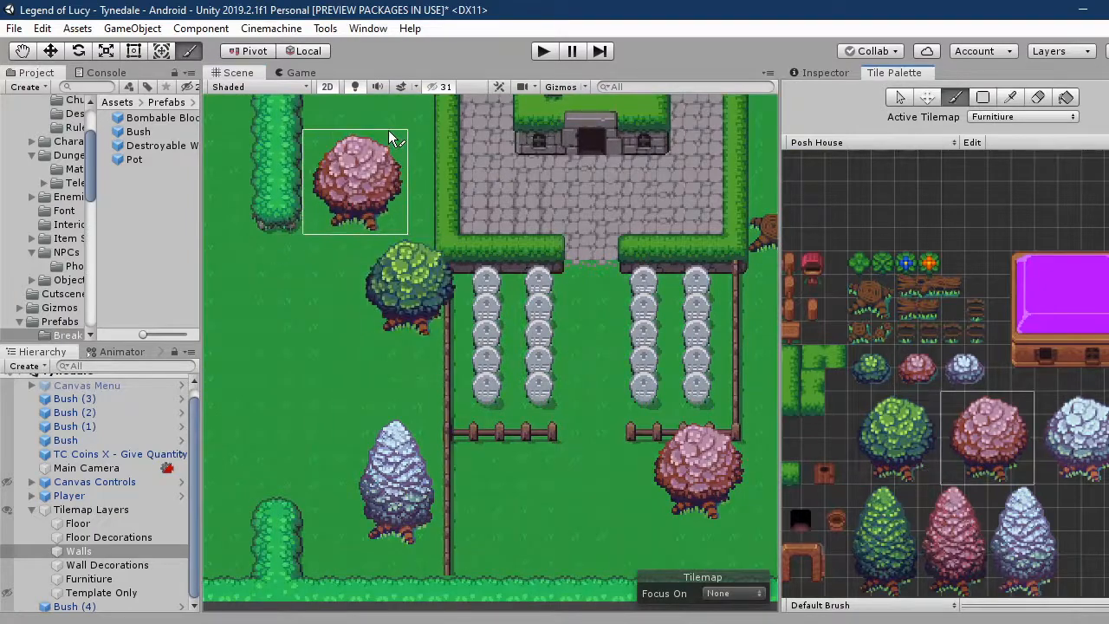
{"action": "middle_click_drag", "start_coordinate": [394, 139], "coordinate": [414, 224]}
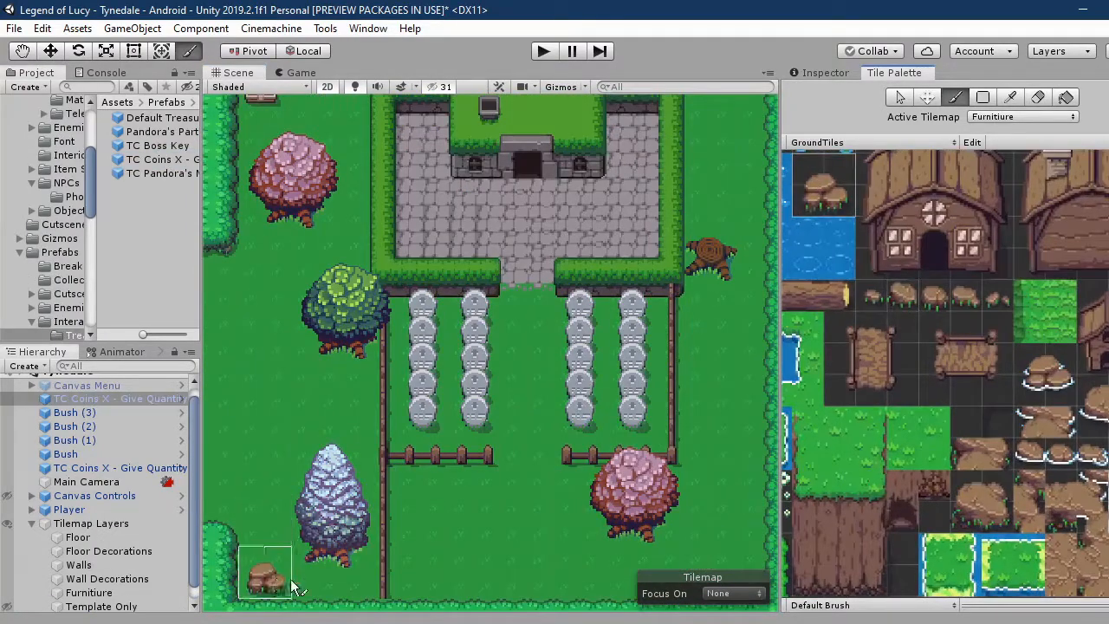
Place a rock pile near the room's southwest corner and a small rock beside the western fence, using the GroundTiles palette.
{"action": "left_click", "coordinate": [294, 587]}
{"action": "left_click", "coordinate": [906, 299]}
{"action": "left_click", "coordinate": [356, 399]}
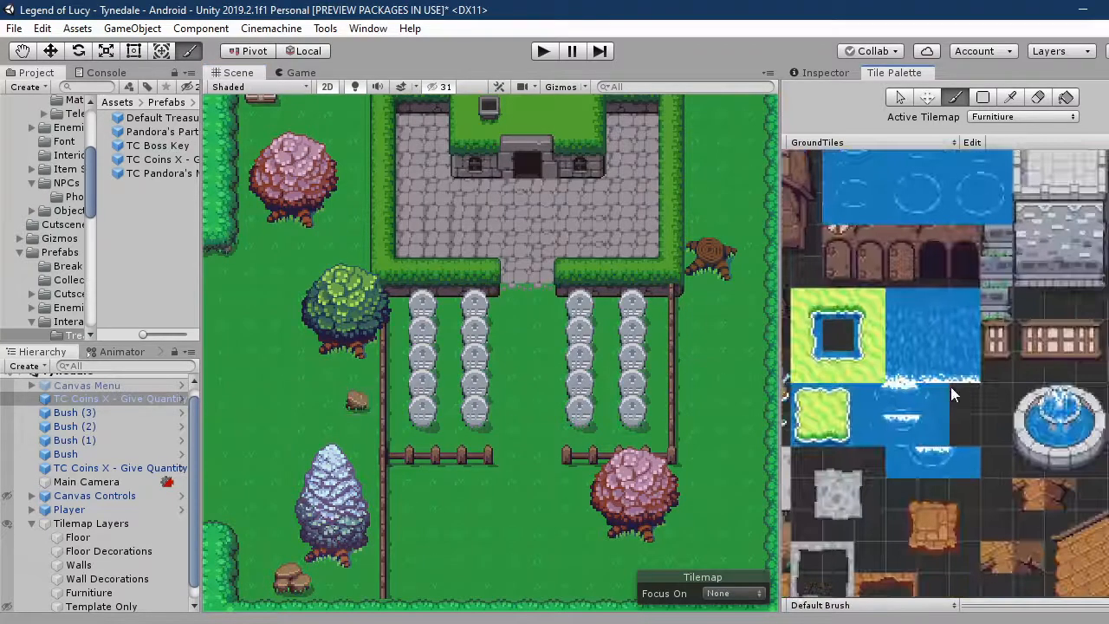
{"action": "left_click", "coordinate": [950, 385]}
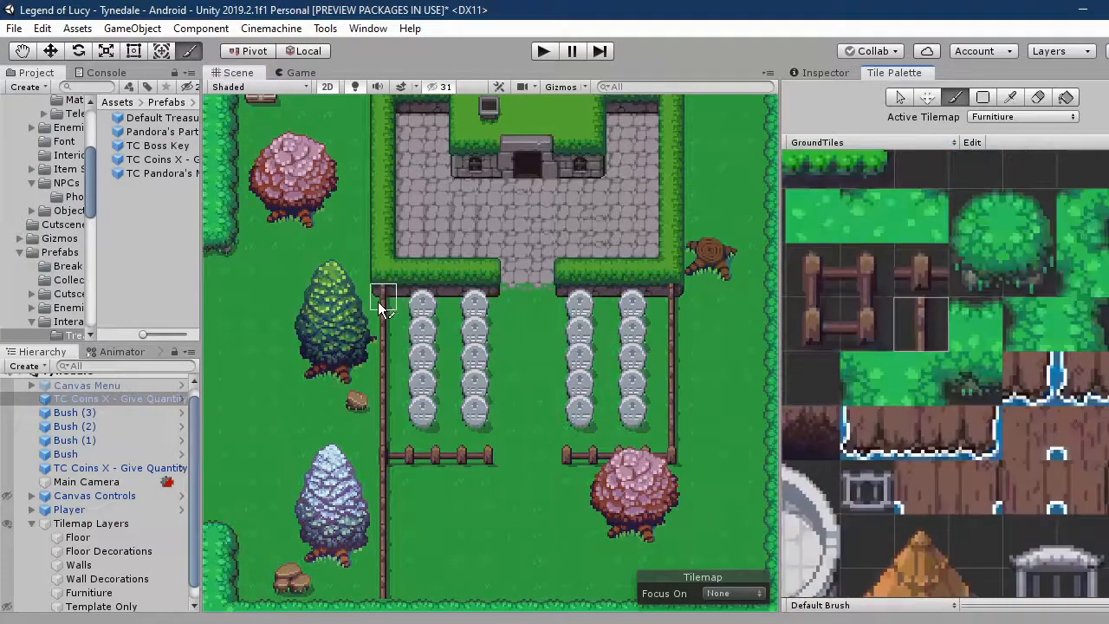
{"action": "scroll", "coordinate": [485, 364], "scroll_direction": "down", "scroll_amount": 2}
{"action": "scroll", "coordinate": [556, 456], "scroll_direction": "down", "scroll_amount": 5}
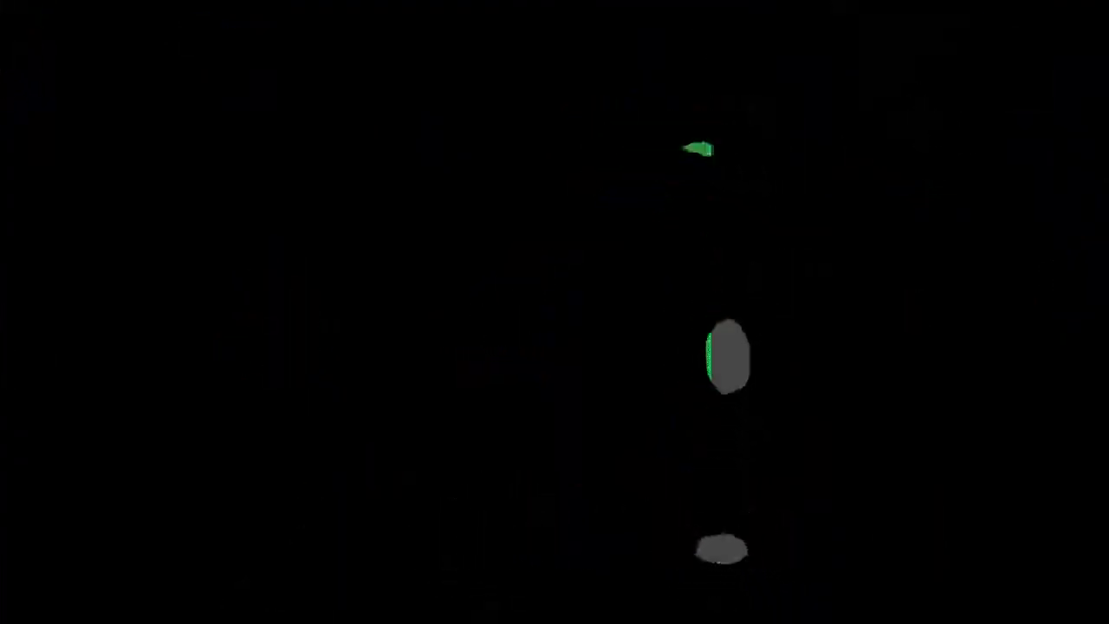